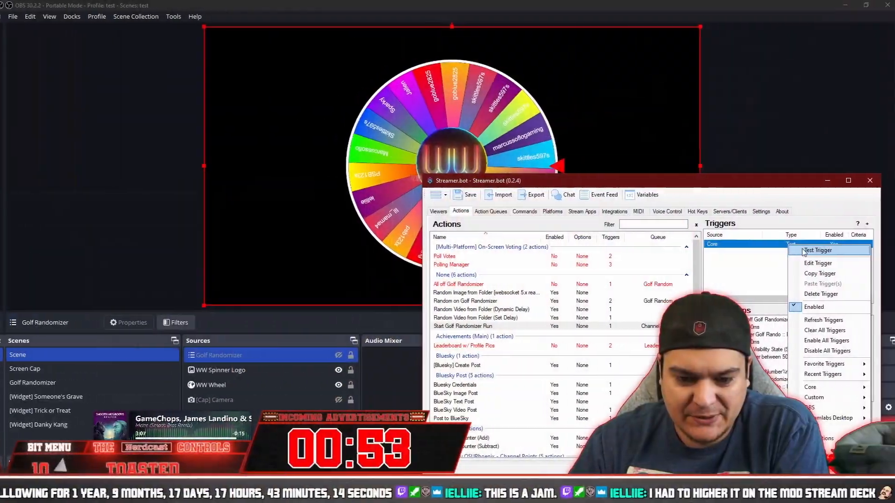
# Test the Random on Golf Randomizer action's trigger and inspect each sub-action inside its Random On group.
pyautogui.click(803, 252)
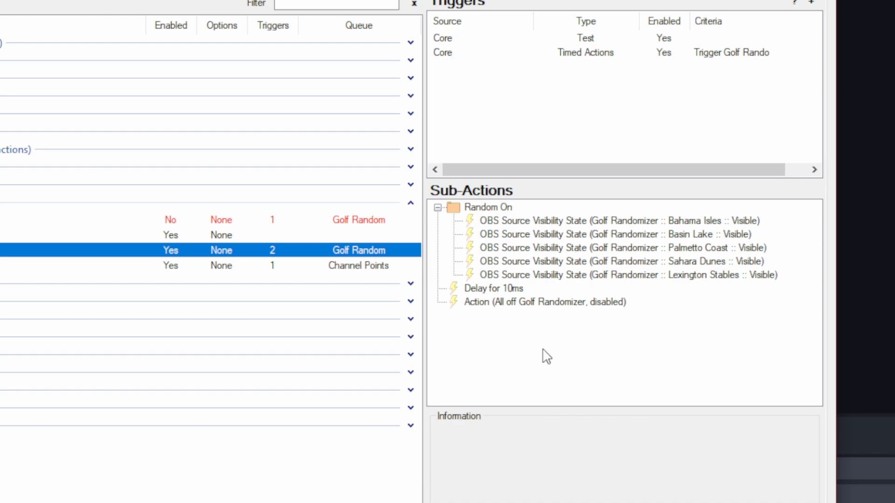
pyautogui.click(508, 218)
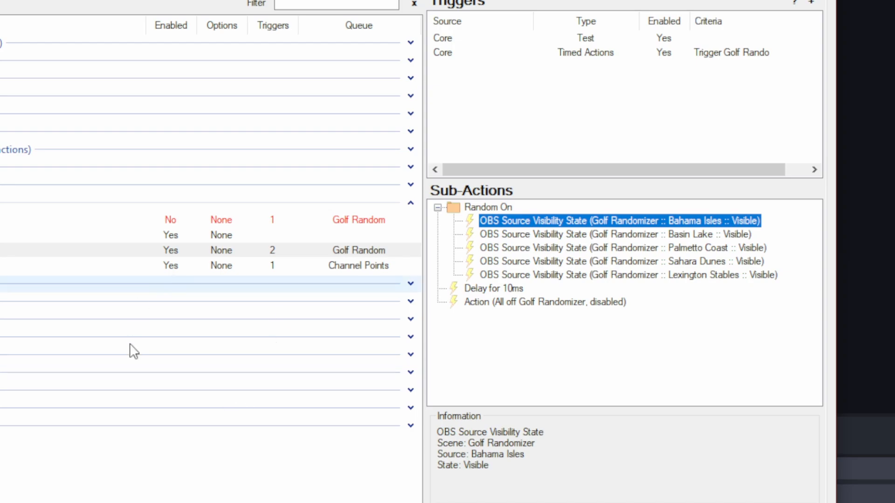
pyautogui.doubleClick(577, 222)
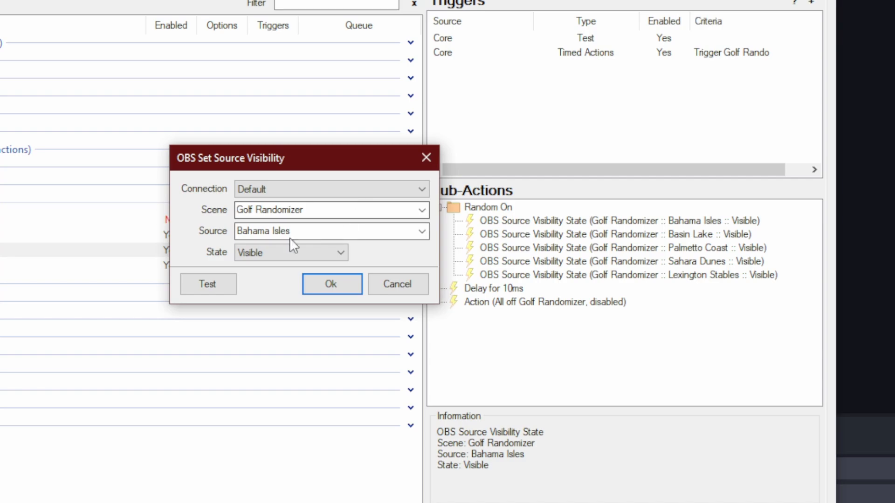
pyautogui.click(419, 231)
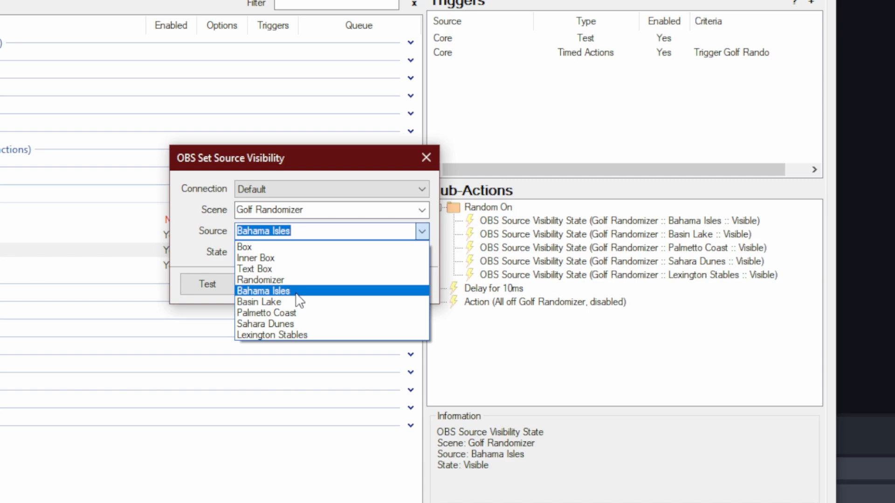
pyautogui.click(296, 293)
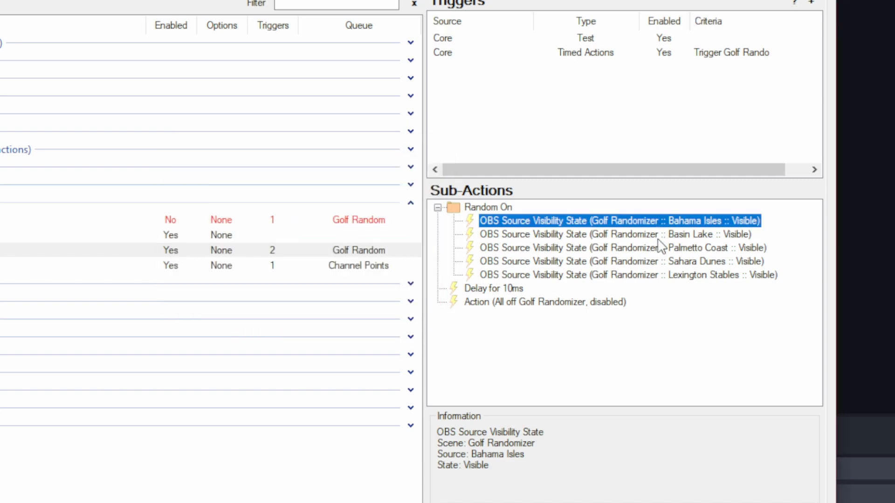
pyautogui.click(658, 239)
pyautogui.click(660, 251)
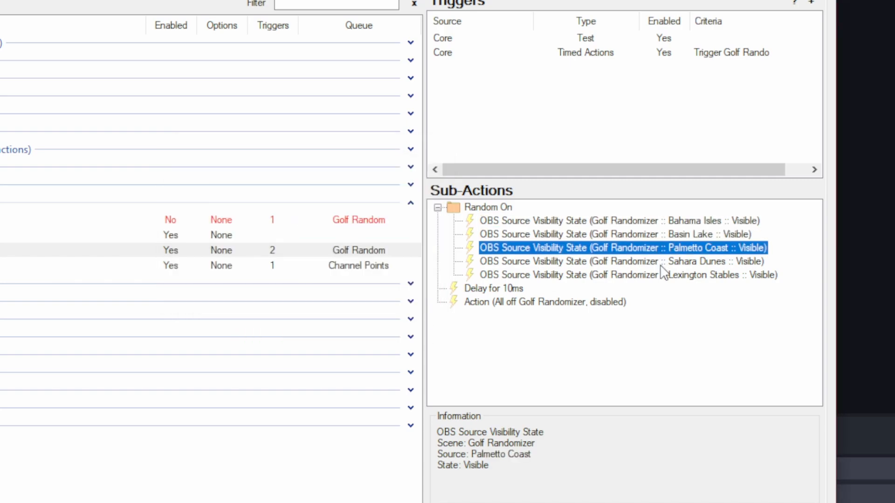
pyautogui.click(660, 263)
pyautogui.click(659, 276)
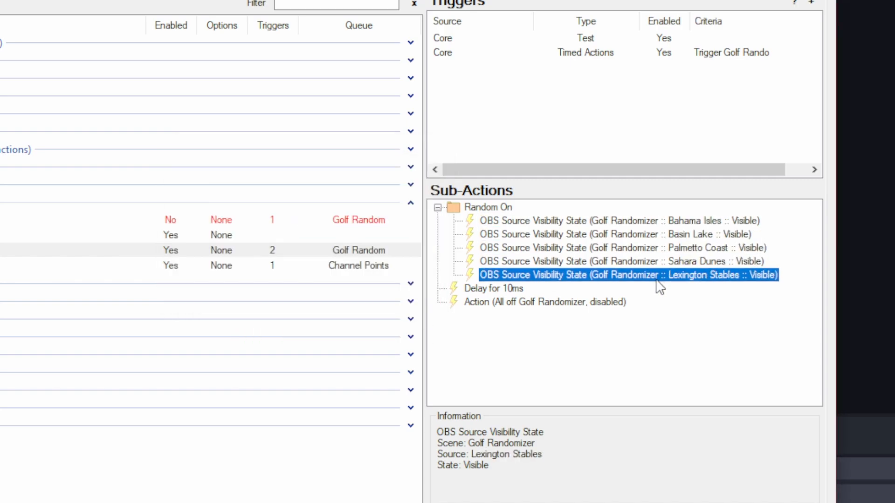
pyautogui.click(470, 205)
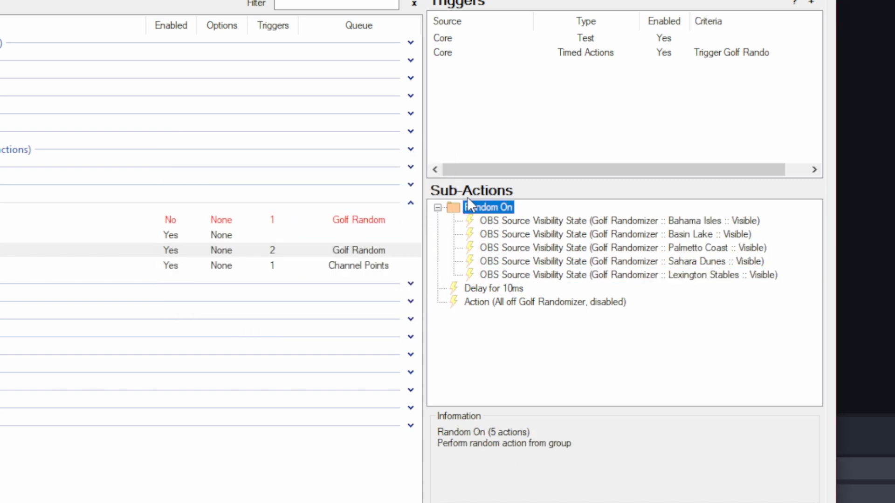
# Add a new sub-action group and move the All off Golf Randomizer action sub-action into it.
pyautogui.rightClick(442, 312)
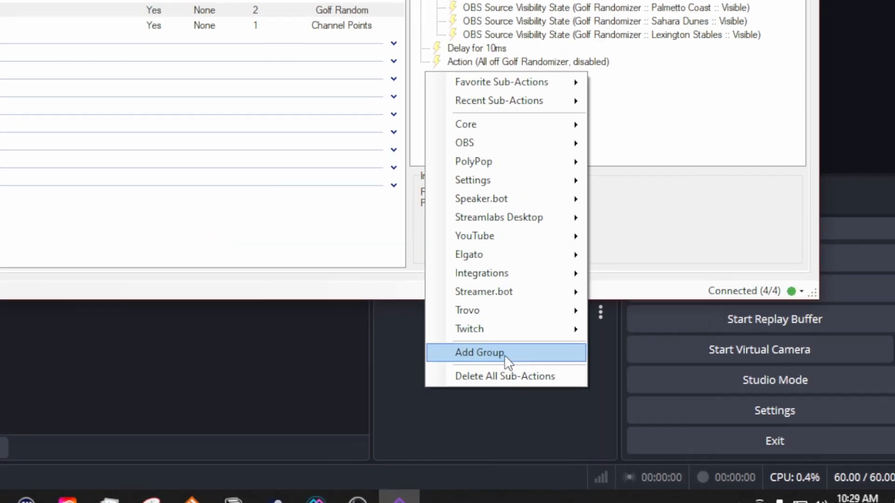
pyautogui.click(508, 353)
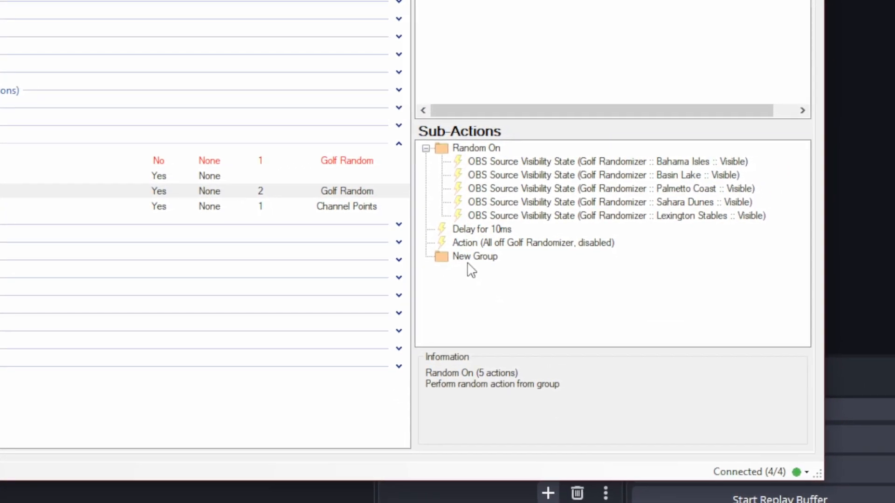
pyautogui.click(479, 241)
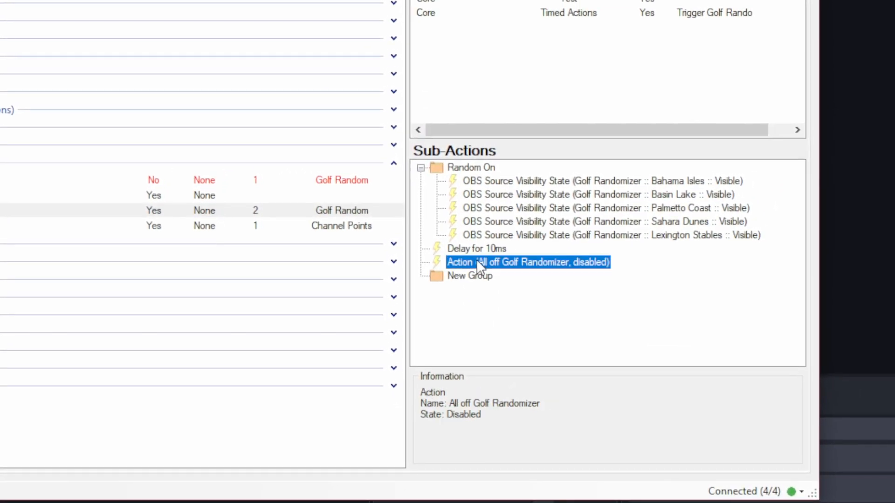
pyautogui.moveTo(476, 262)
pyautogui.mouseDown()
pyautogui.moveTo(480, 282)
pyautogui.moveTo(487, 265)
pyautogui.mouseUp()
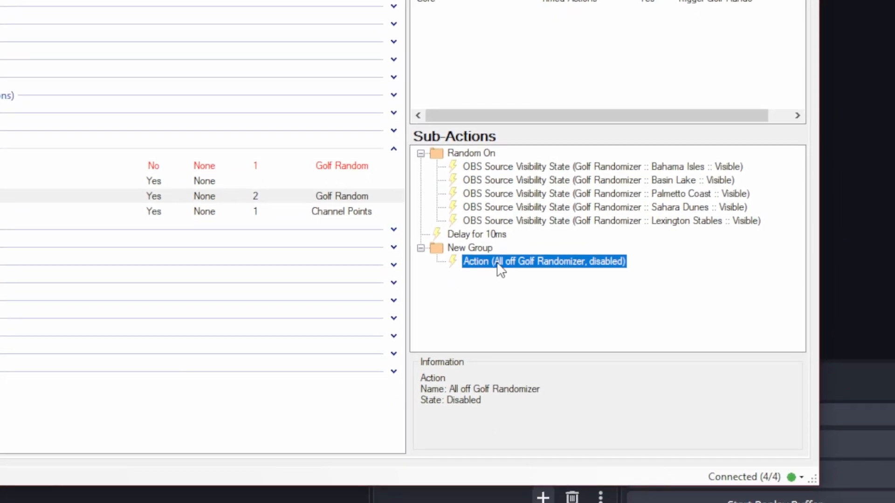
pyautogui.moveTo(500, 269); pyautogui.dragTo(504, 243)
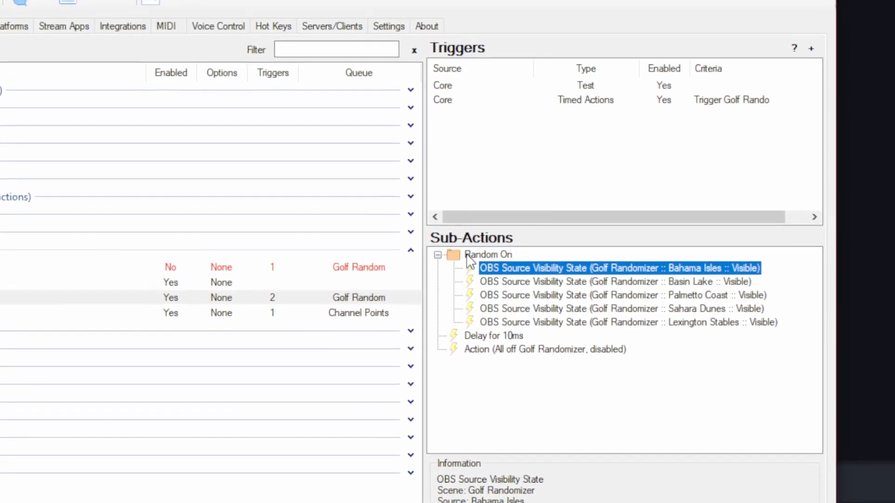
# Collapse the Random On group and open the weight option of the Basin Lake visibility sub-action.
pyautogui.click(443, 231)
pyautogui.click(452, 264)
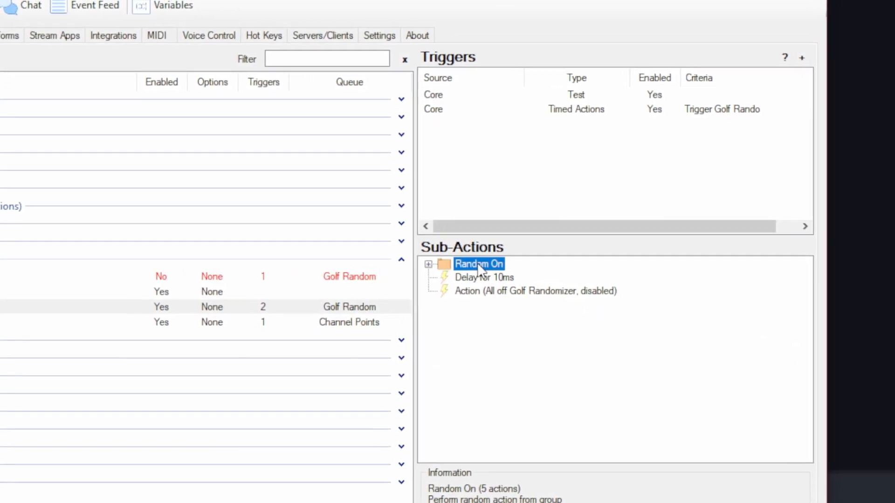
pyautogui.rightClick(444, 265)
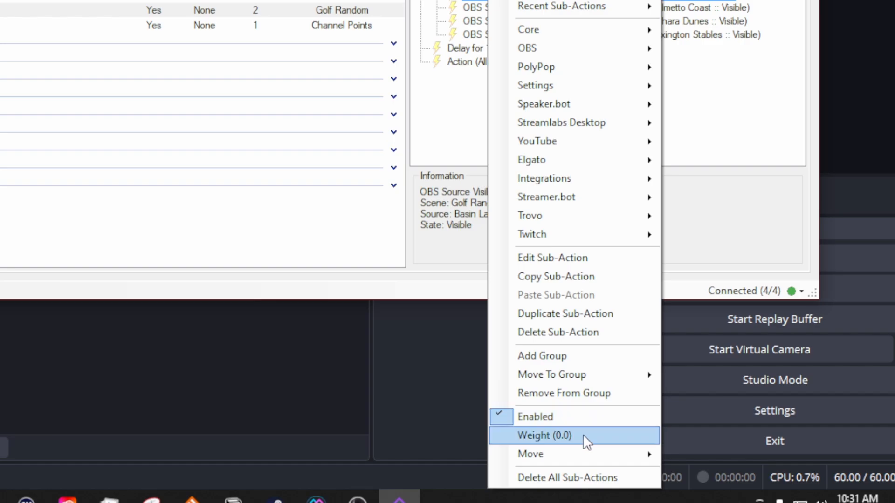
pyautogui.click(561, 435)
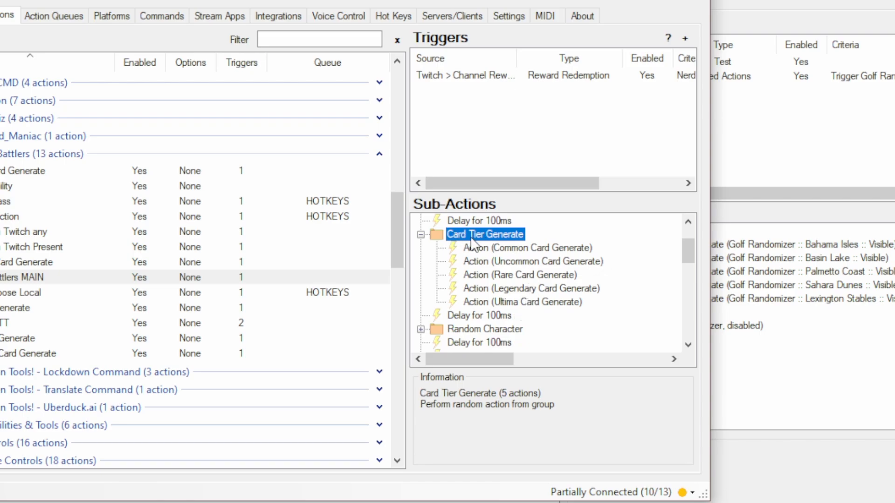
# Inspect the Card Tier Generate group's card sub-actions and their weight settings in another action.
pyautogui.click(527, 249)
pyautogui.click(532, 262)
pyautogui.click(540, 274)
pyautogui.click(548, 288)
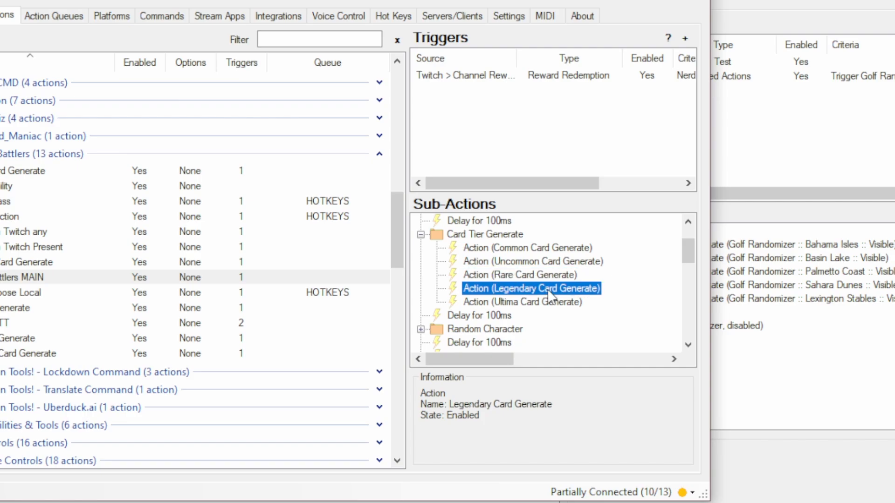
pyautogui.click(552, 303)
pyautogui.rightClick(498, 303)
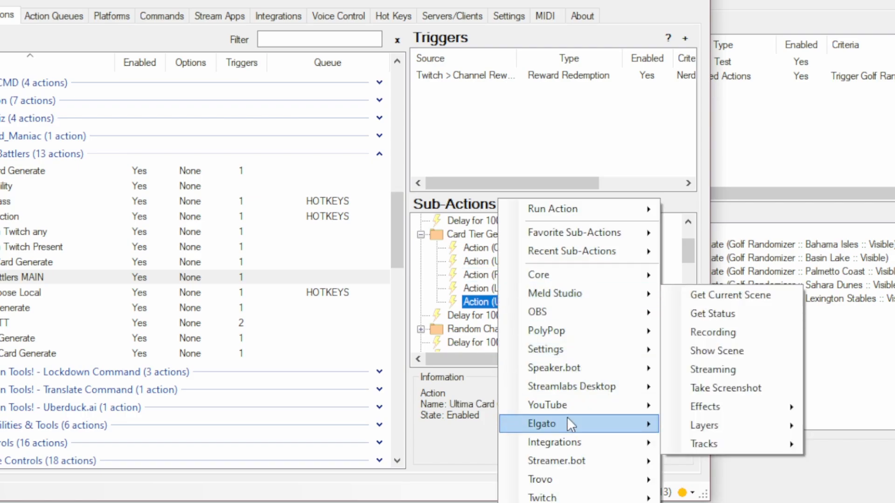
pyautogui.moveTo(567, 421)
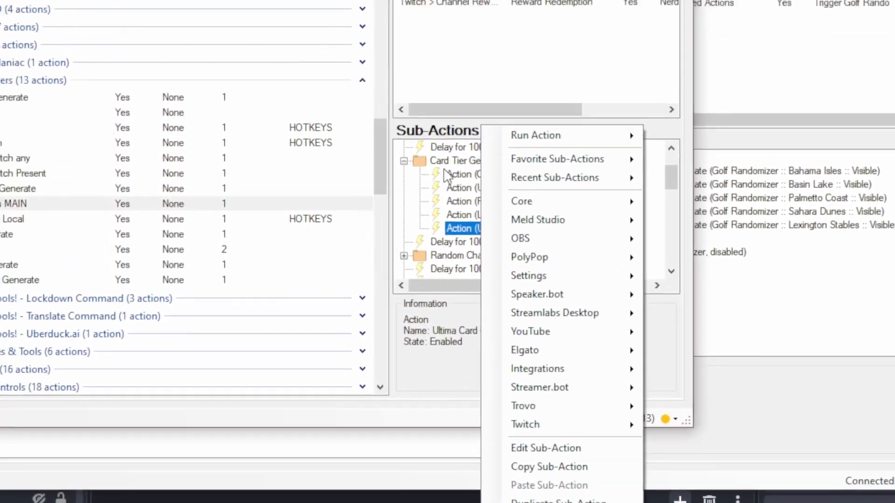
pyautogui.click(465, 257)
pyautogui.rightClick(465, 257)
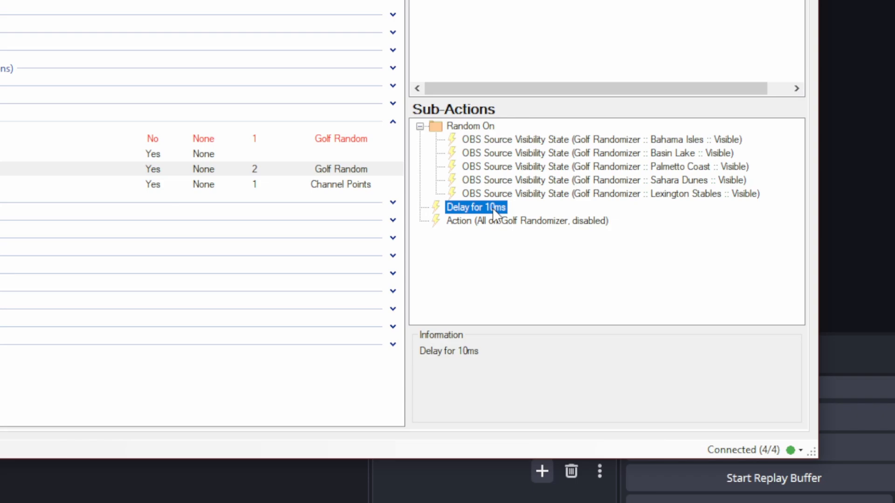
# Open the All off Golf Randomizer action's settings and close them with OK.
pyautogui.click(478, 221)
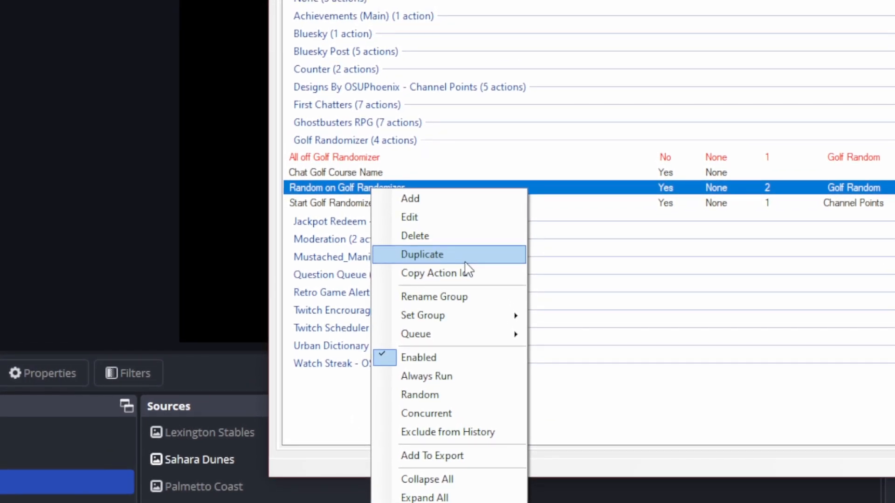
pyautogui.click(355, 157)
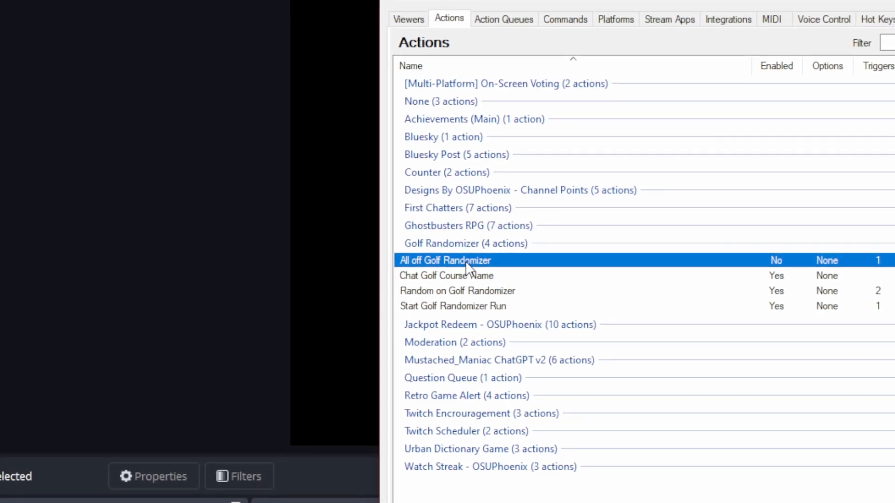
pyautogui.doubleClick(465, 261)
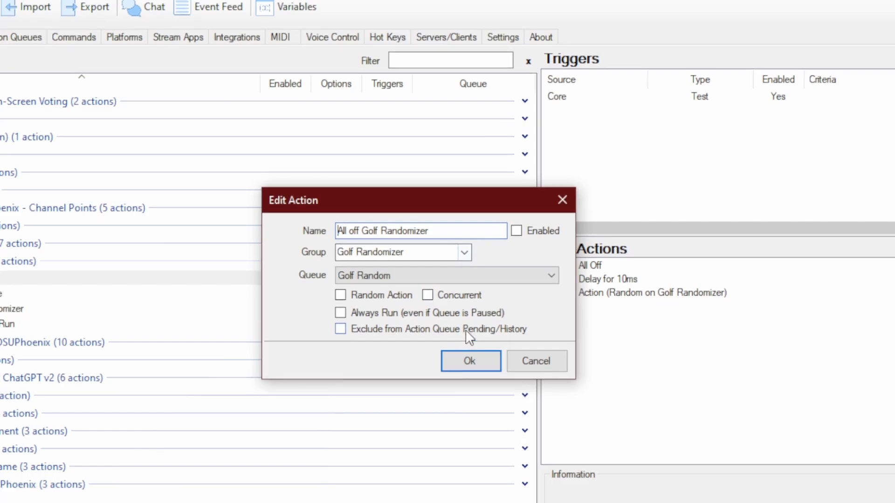
pyautogui.click(469, 389)
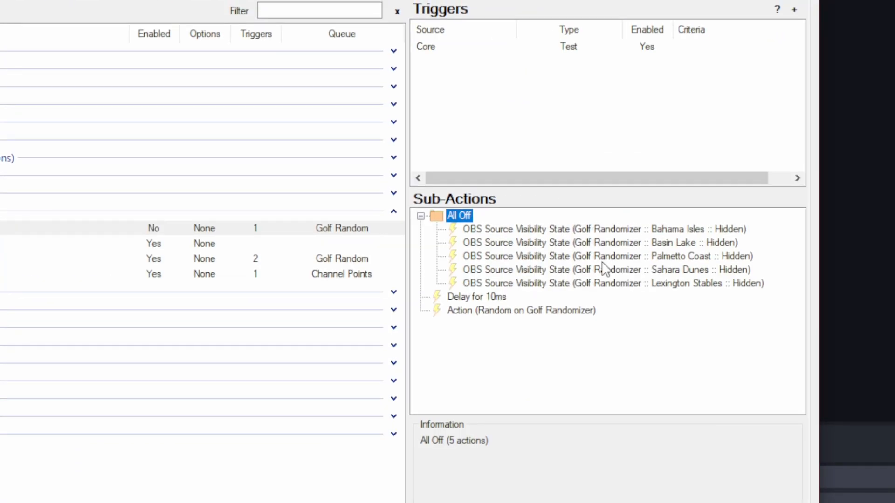
# Toggle the Random option on the All Off sub-action group.
pyautogui.rightClick(445, 218)
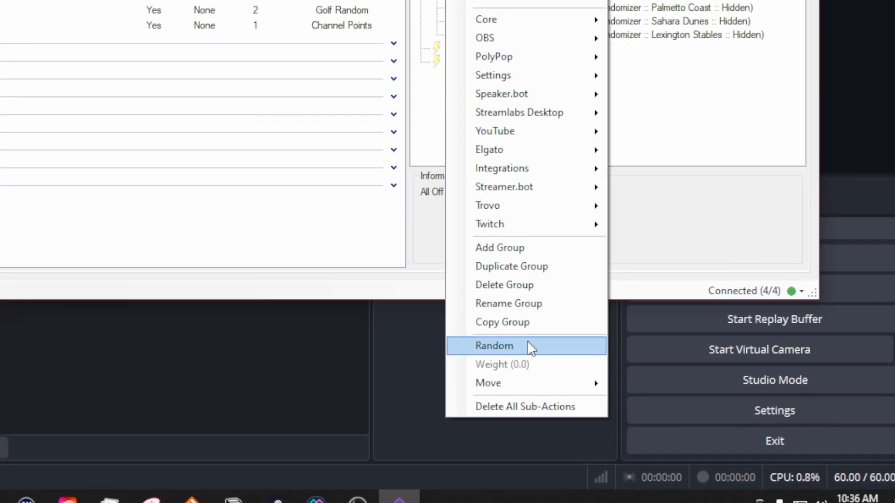
pyautogui.click(528, 342)
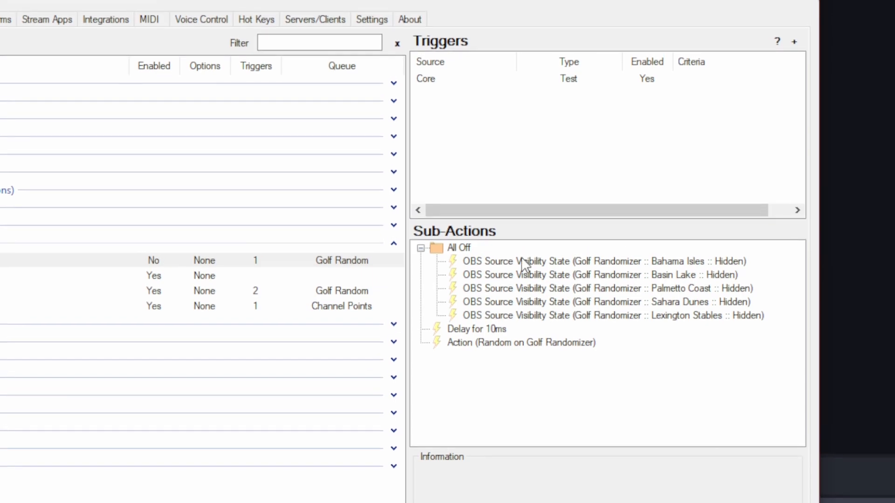
# Open the Bahama Isles Hidden visibility sub-action, review its state options, and cancel.
pyautogui.click(523, 262)
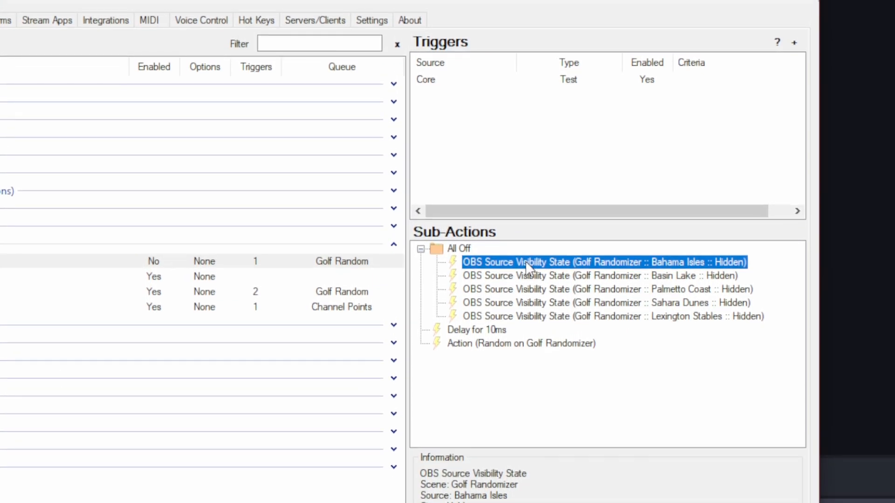
pyautogui.doubleClick(586, 262)
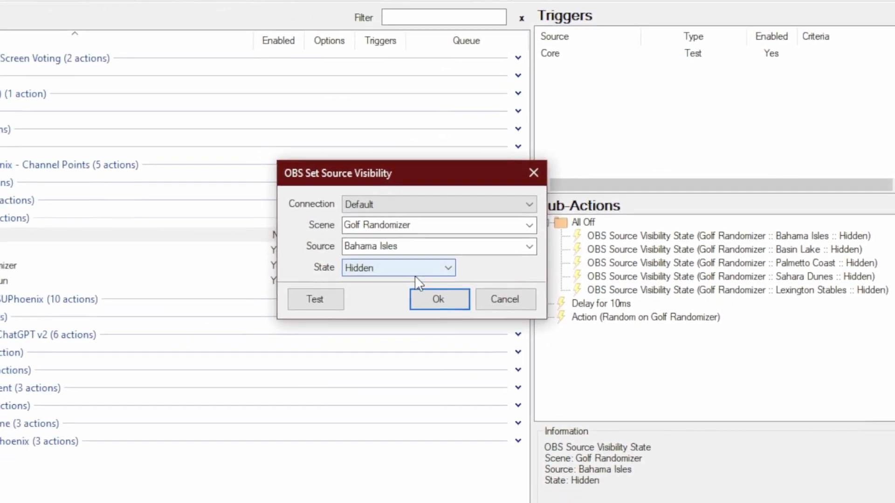
pyautogui.click(414, 274)
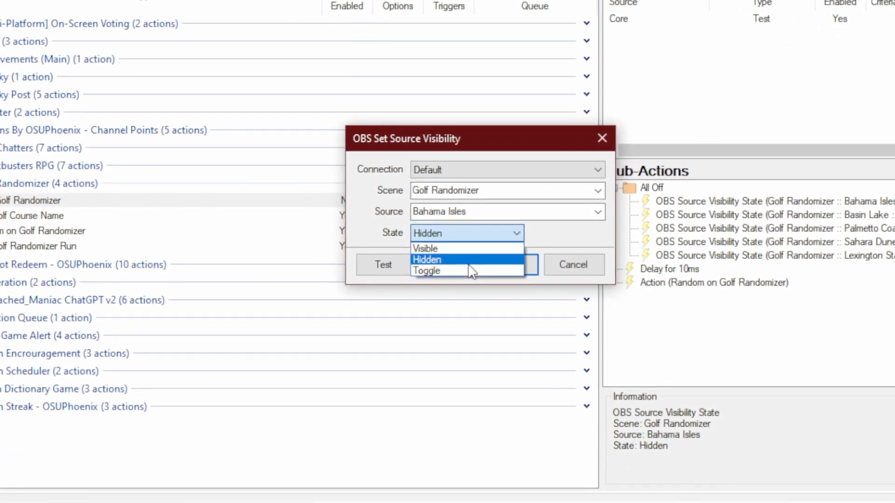
pyautogui.click(461, 274)
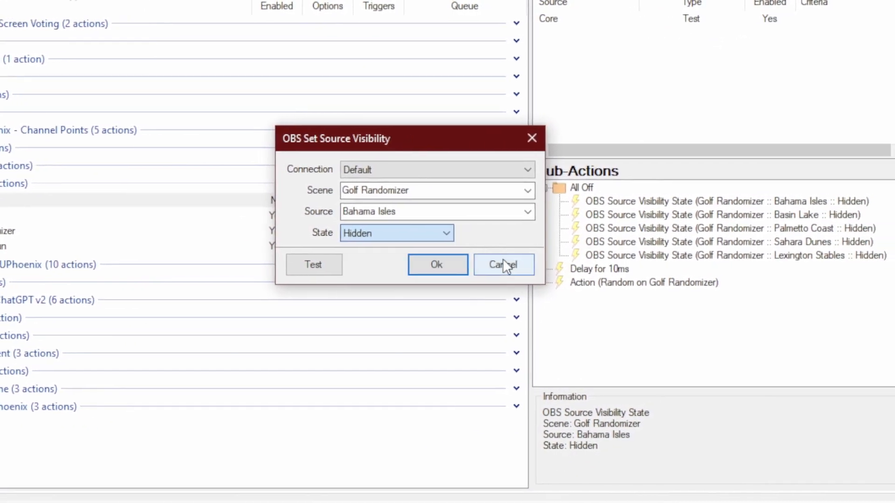
pyautogui.click(503, 265)
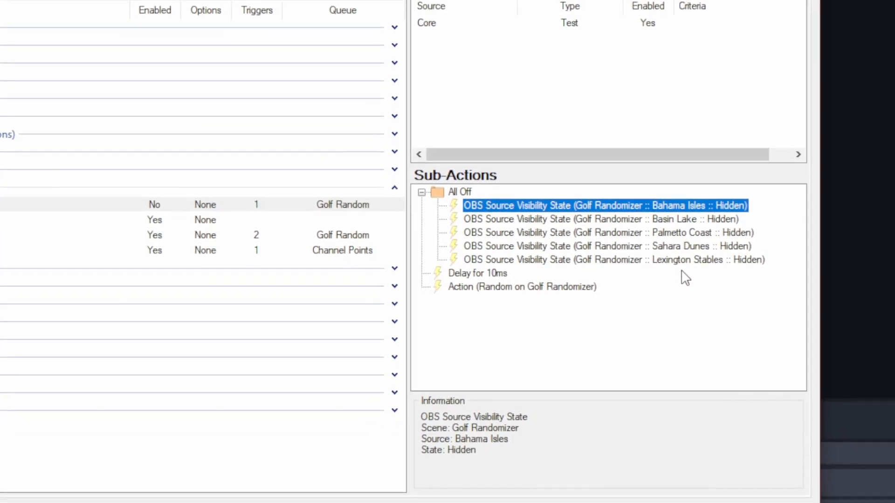
# Open the Start Golf Randomizer Run action in the Golf Randomizer group to view its sub-actions.
pyautogui.click(503, 272)
pyautogui.click(487, 287)
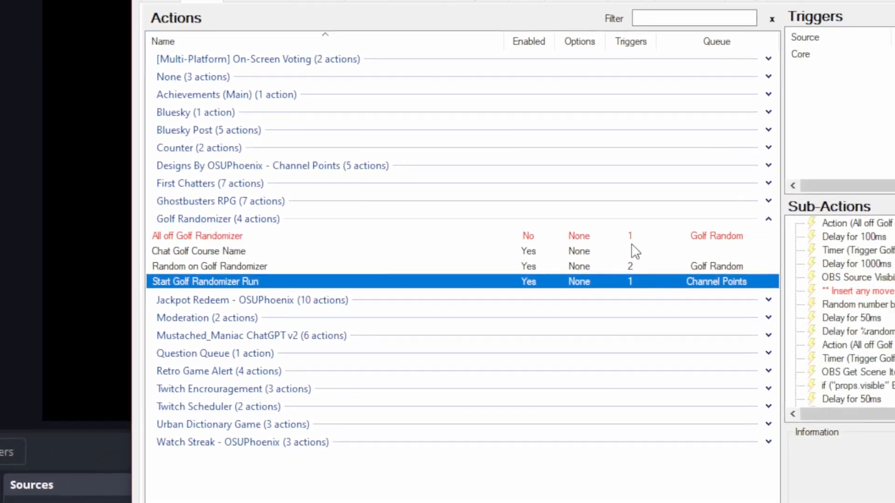
pyautogui.click(651, 264)
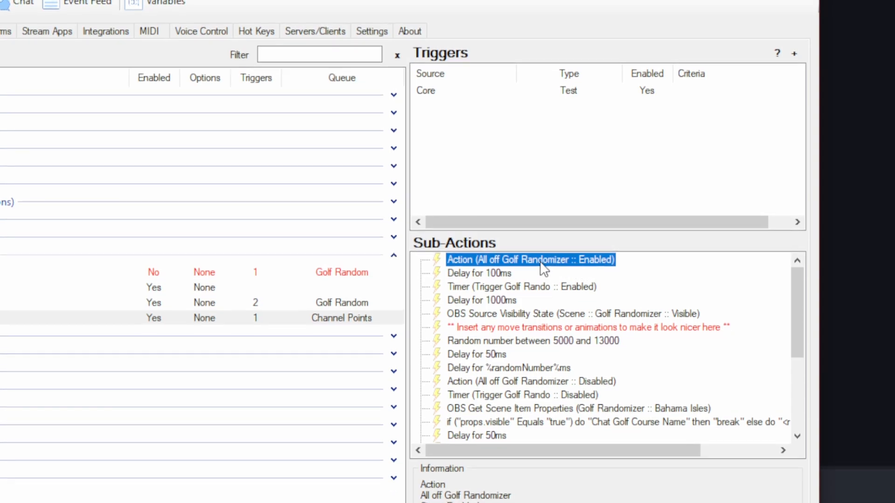
# Open a Core Actions Set Action State sub-action for All off Golf Randomizer, review its state option, and cancel.
pyautogui.rightClick(653, 261)
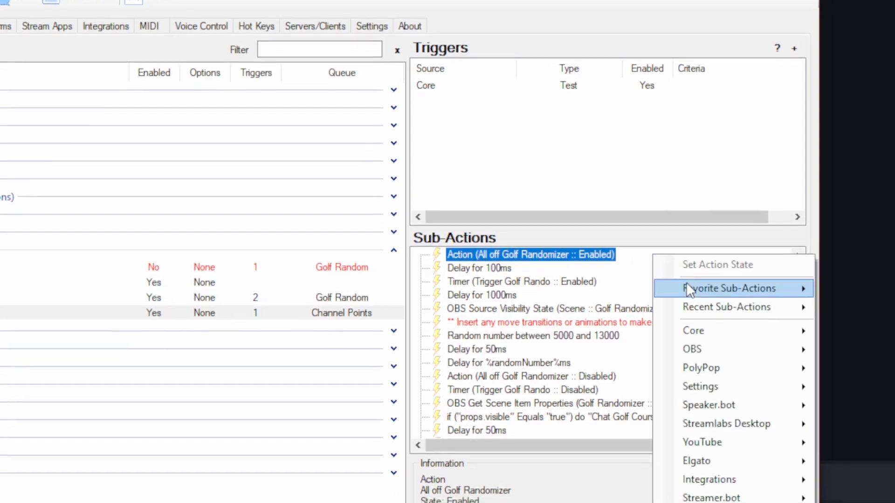
pyautogui.moveTo(709, 337)
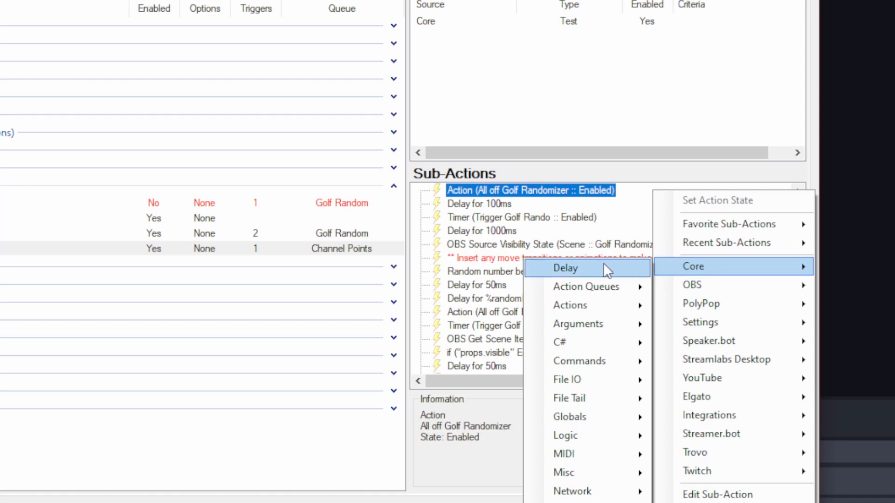
pyautogui.moveTo(619, 305)
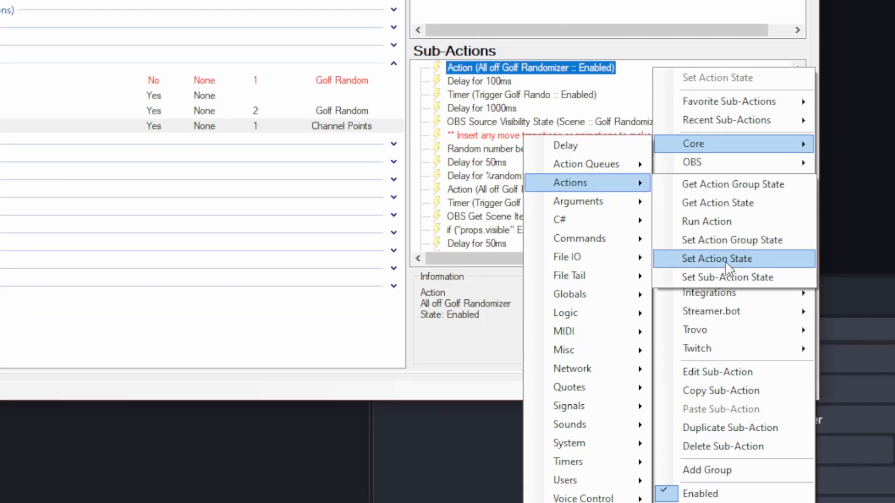
pyautogui.click(721, 259)
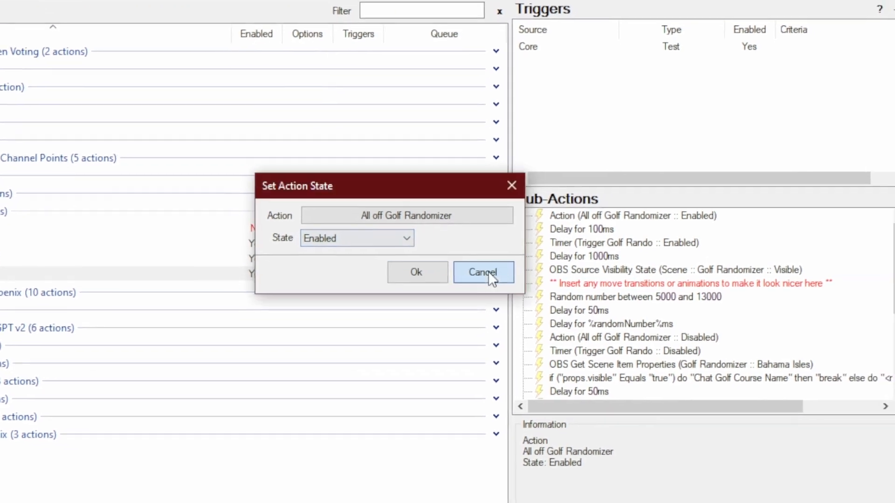
pyautogui.click(544, 298)
# Inspect the Trigger Golf Rando timed action's interval and repeat settings in the Timed Actions settings and close them.
pyautogui.click(643, 255)
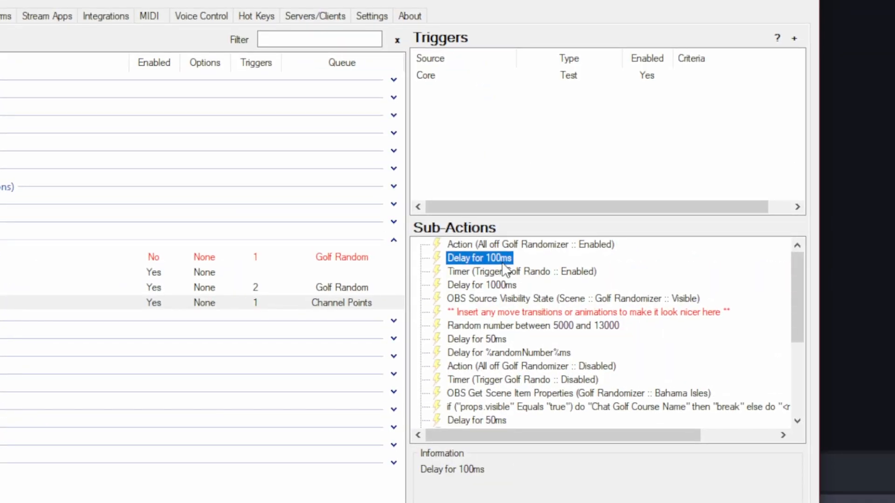
pyautogui.click(507, 271)
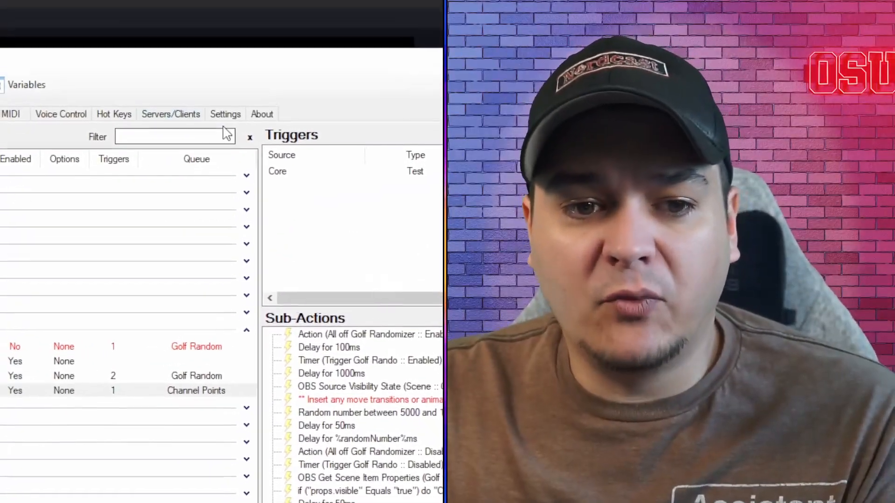
pyautogui.click(250, 124)
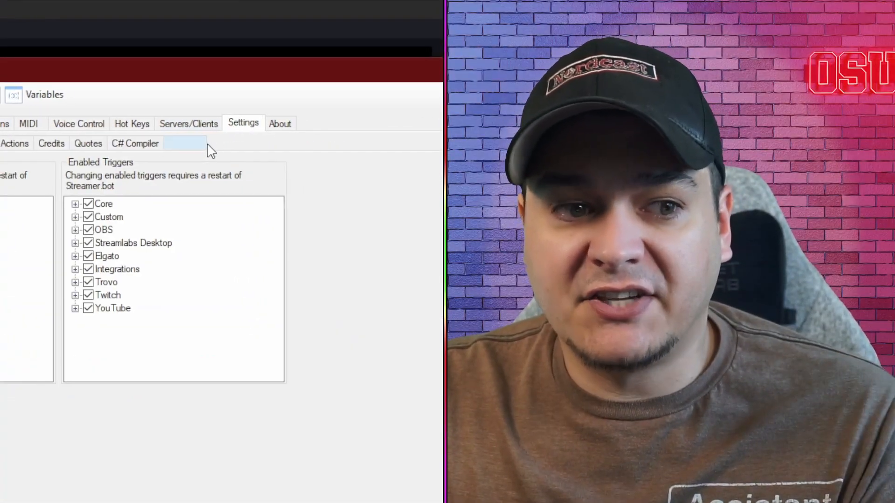
pyautogui.click(336, 143)
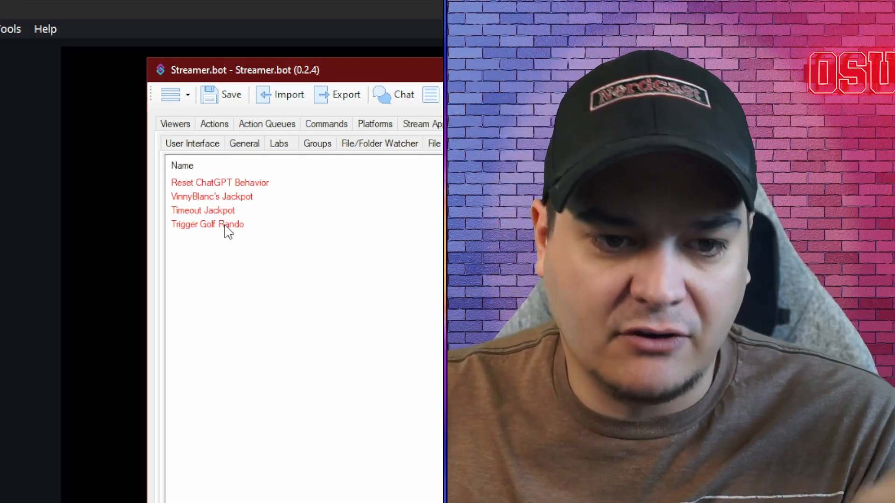
pyautogui.doubleClick(226, 225)
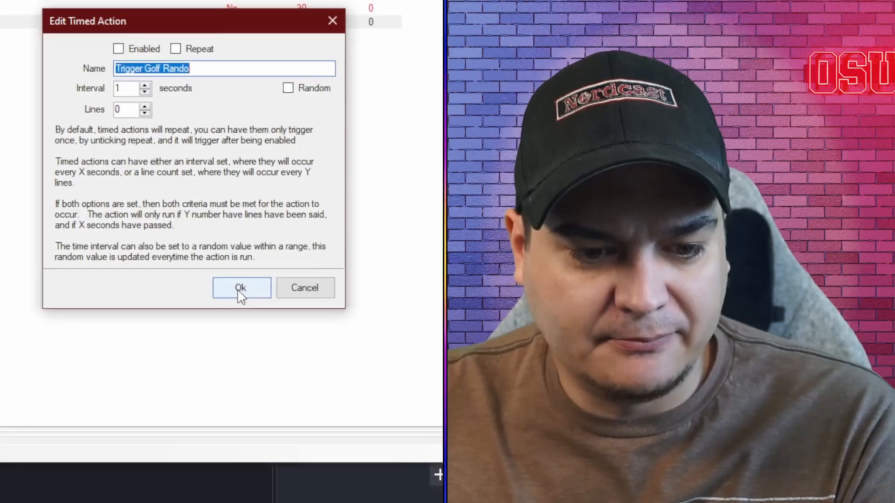
pyautogui.click(241, 288)
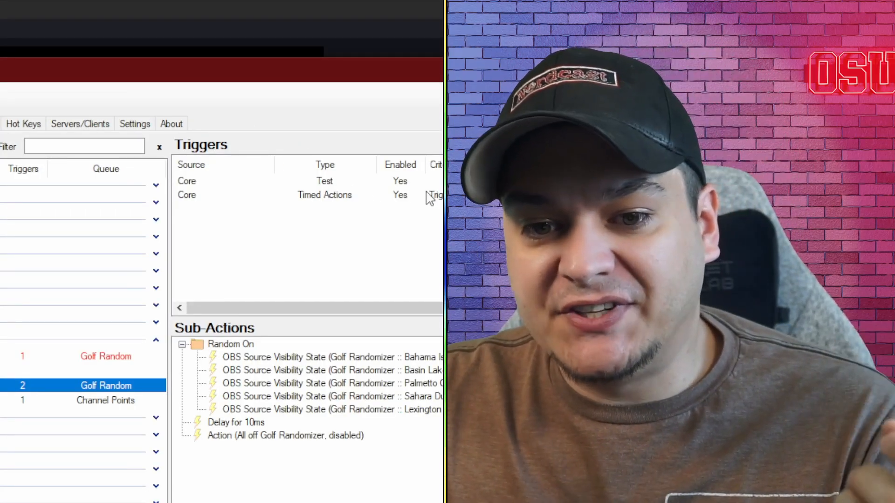
# Review the Random on action's Timed Actions trigger and the run action's timer and 1000 ms delay sub-actions.
pyautogui.click(325, 195)
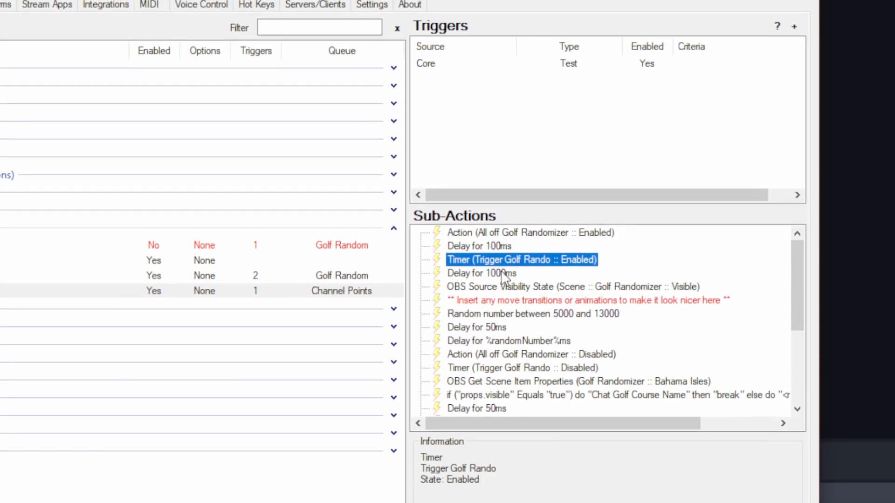
pyautogui.click(480, 265)
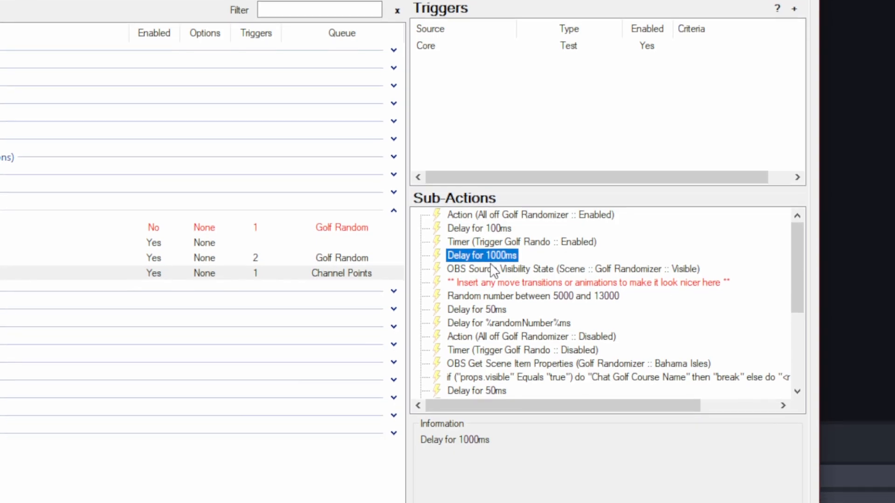
pyautogui.click(489, 278)
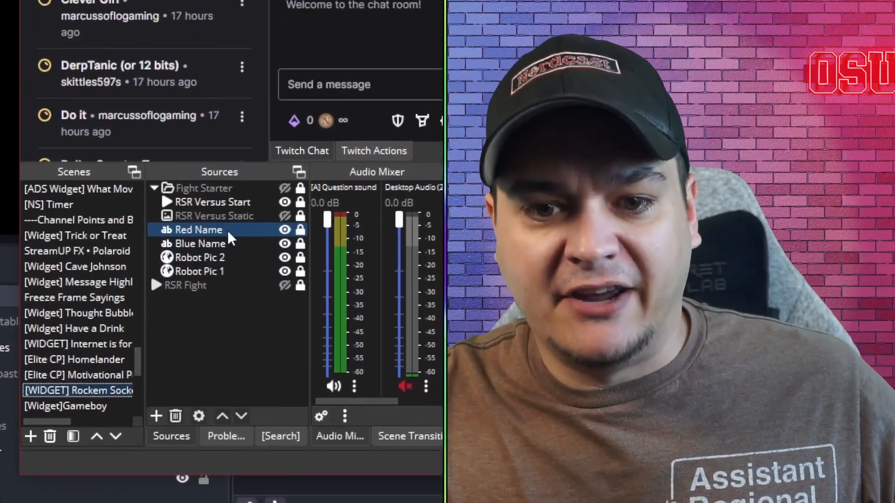
# Examine the sources of the Rockem Sockem widget scene in OBS, selecting each source in turn.
pyautogui.click(222, 169)
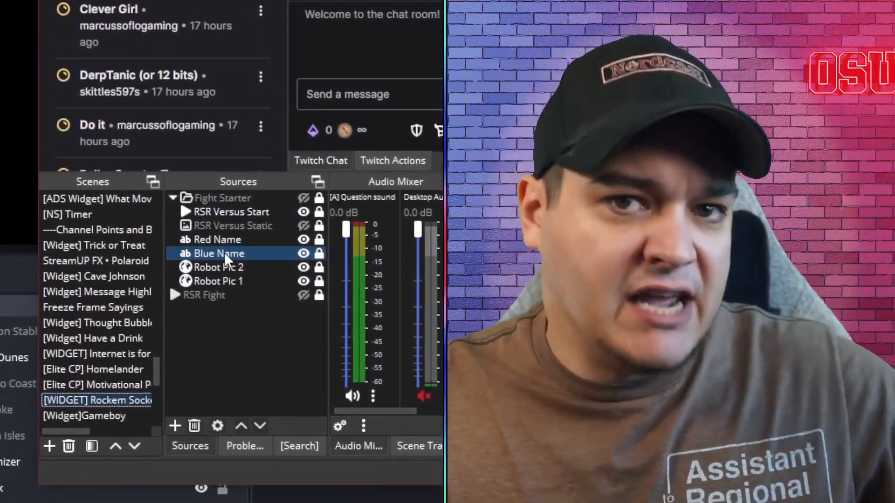
pyautogui.click(229, 269)
pyautogui.keyDown('ctrl'); pyautogui.click(227, 284); pyautogui.keyUp('ctrl')
pyautogui.click(219, 272)
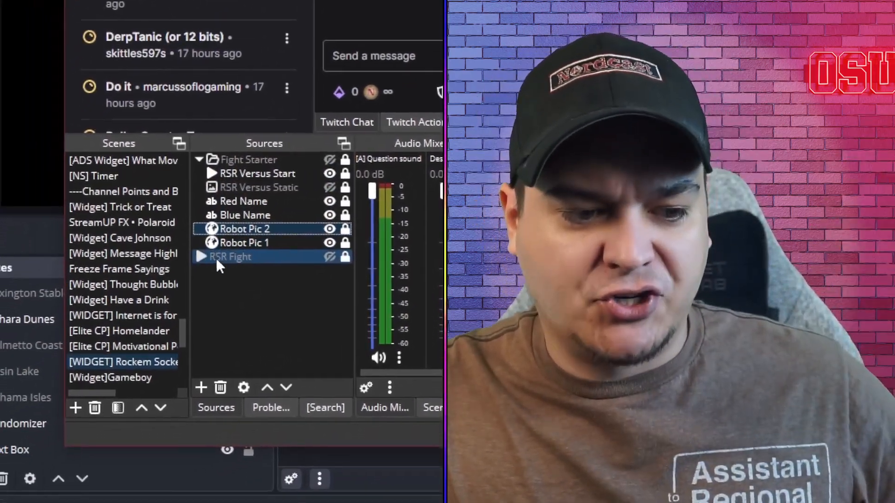
pyautogui.click(296, 273)
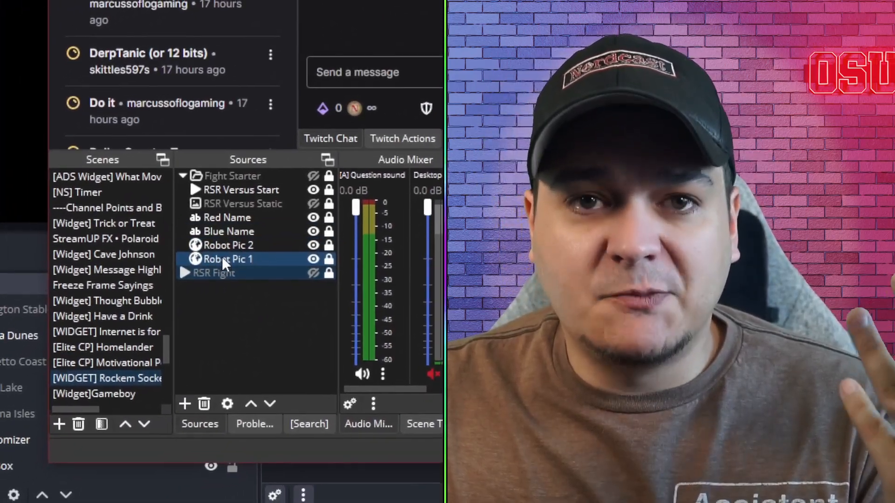
pyautogui.click(205, 275)
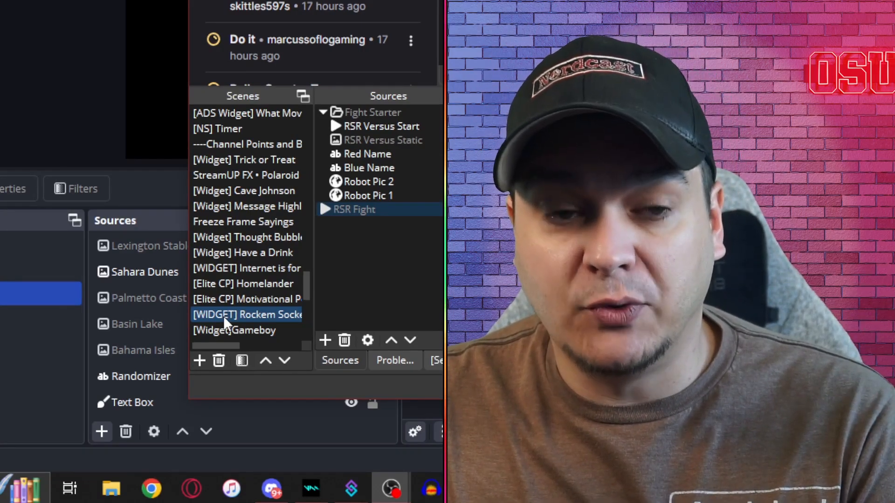
# Browse the OBS scene list and the nested sources inside REACTION SCENE.
pyautogui.scroll(10, 245, 282)
pyautogui.click(245, 284)
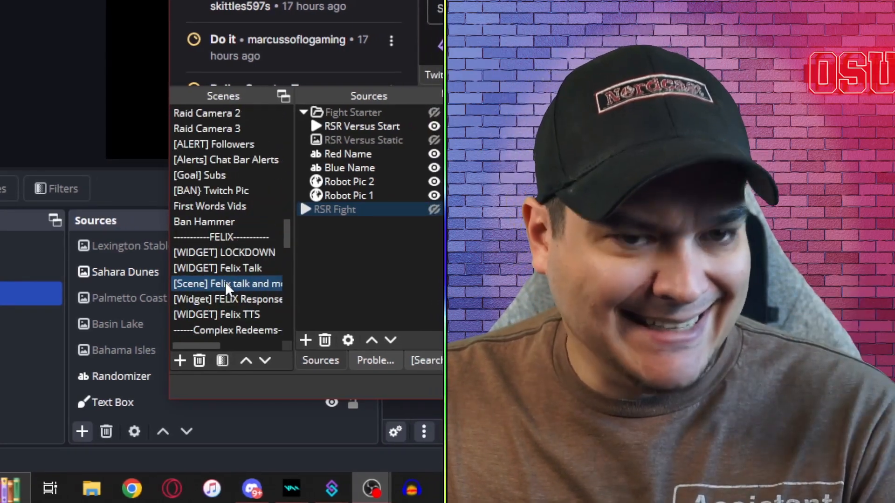
pyautogui.scroll(10, 225, 282)
pyautogui.click(249, 191)
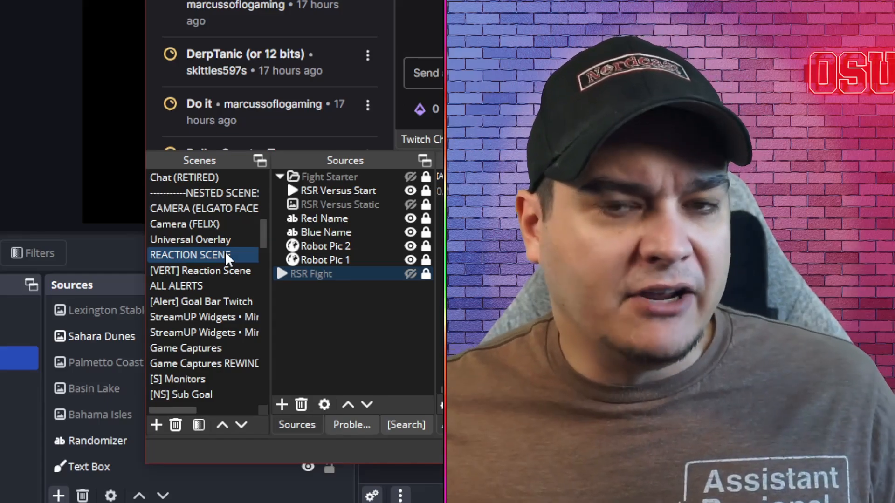
pyautogui.click(225, 251)
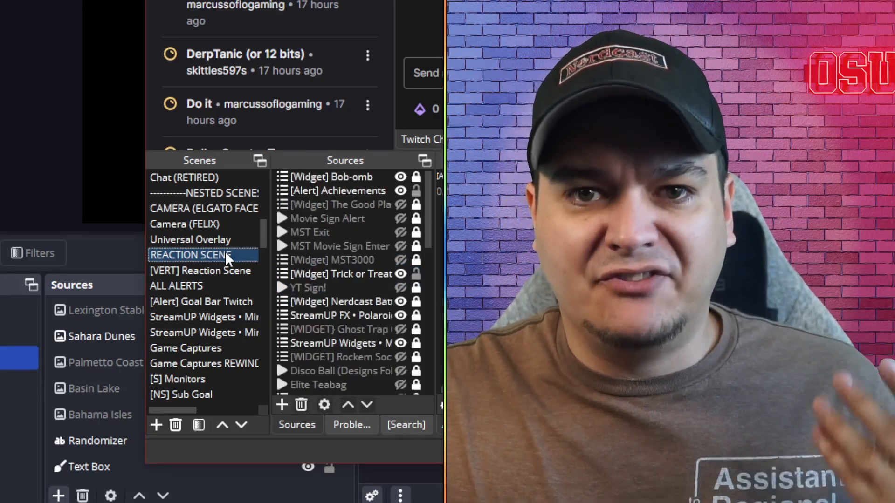
pyautogui.scroll(-1, 226, 252)
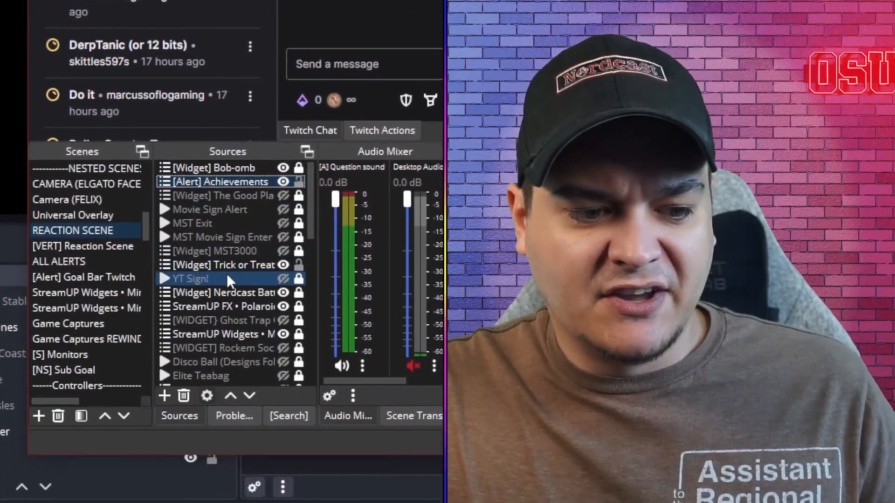
pyautogui.scroll(-1, 228, 341)
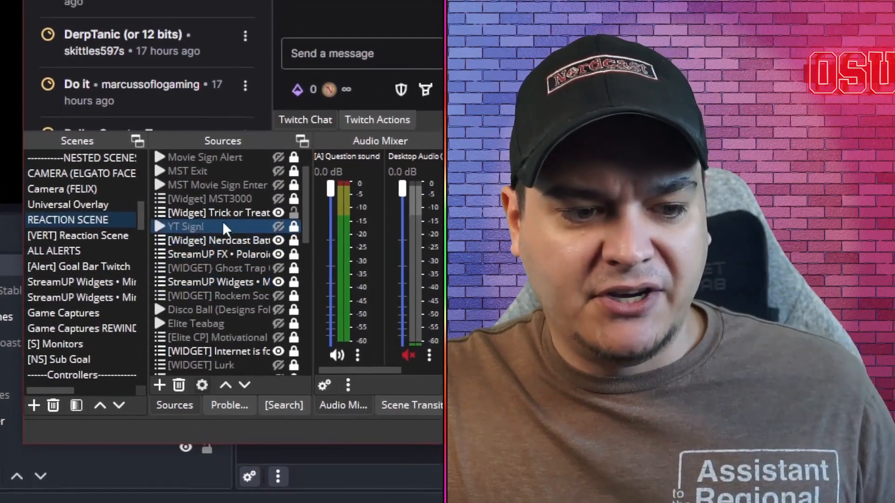
pyautogui.scroll(1, 222, 221)
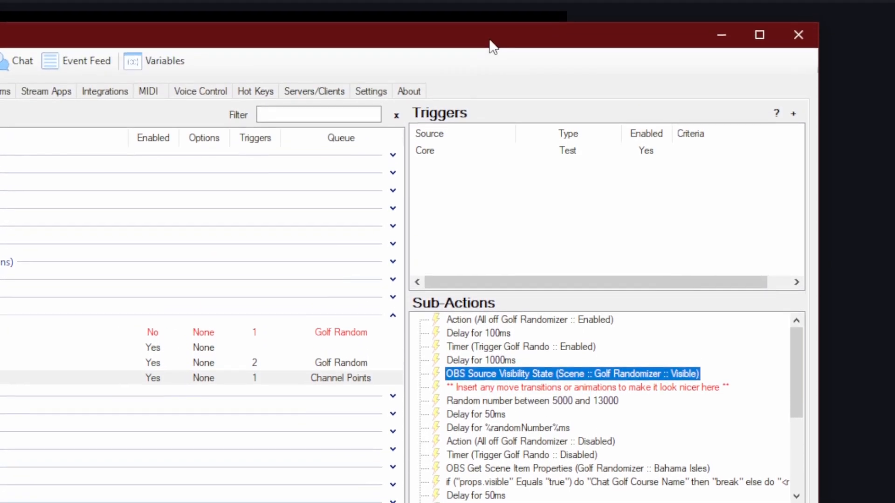
# Review the random number between 5000 and 13000 and the %randomNumber% delay sub-actions, including Core Logic's Get Random Number.
pyautogui.click(509, 290)
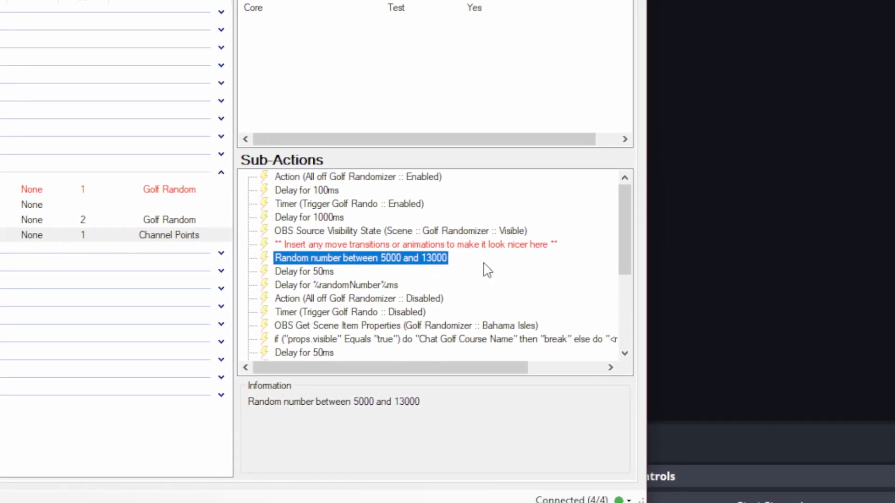
pyautogui.rightClick(525, 270)
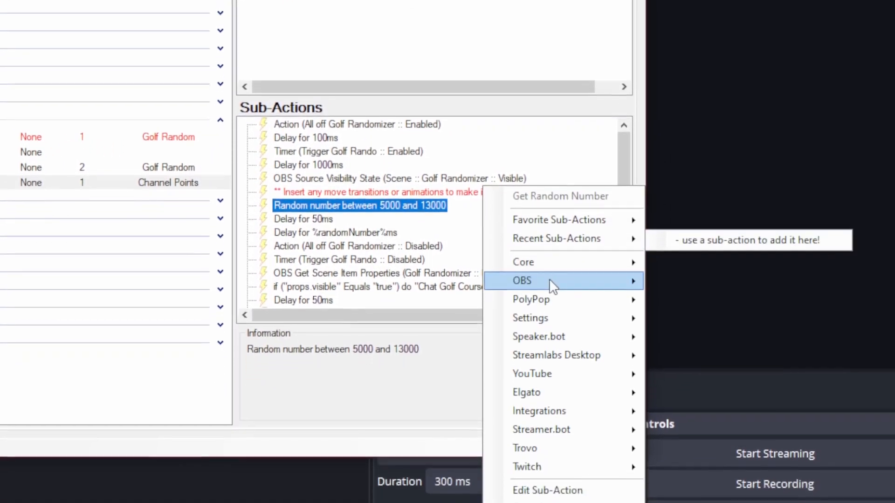
pyautogui.moveTo(550, 315)
pyautogui.moveTo(722, 262)
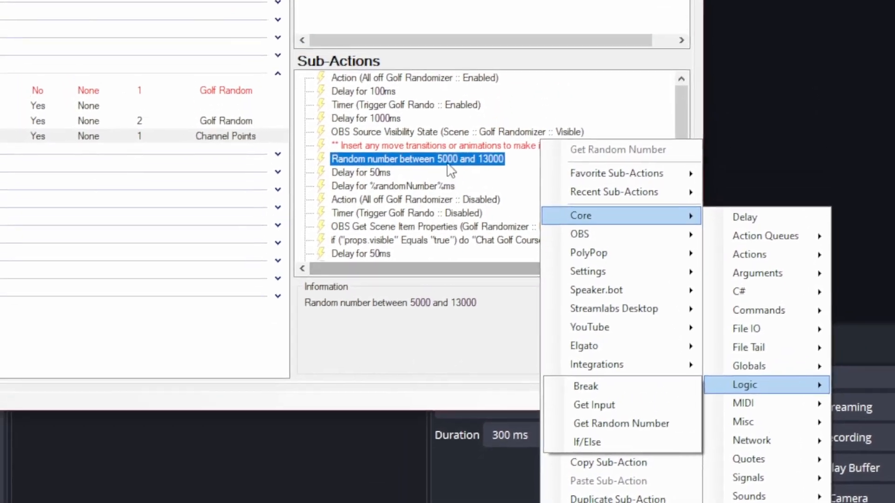
pyautogui.click(406, 23)
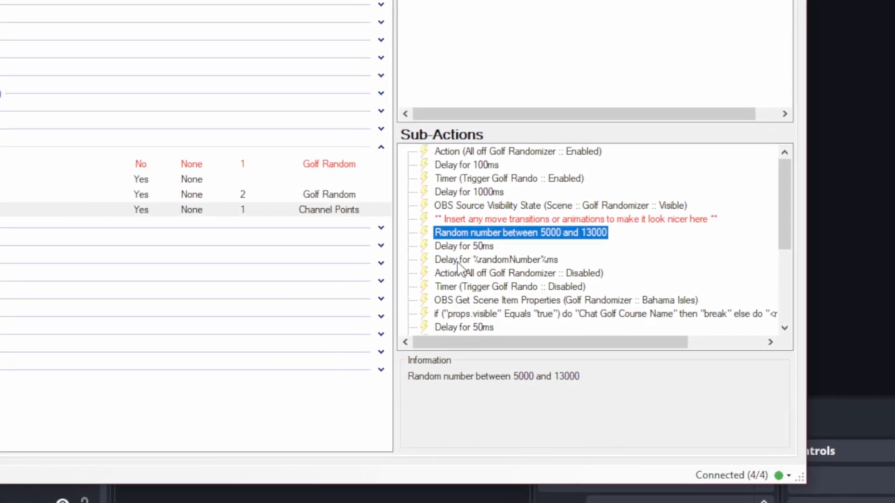
pyautogui.click(457, 261)
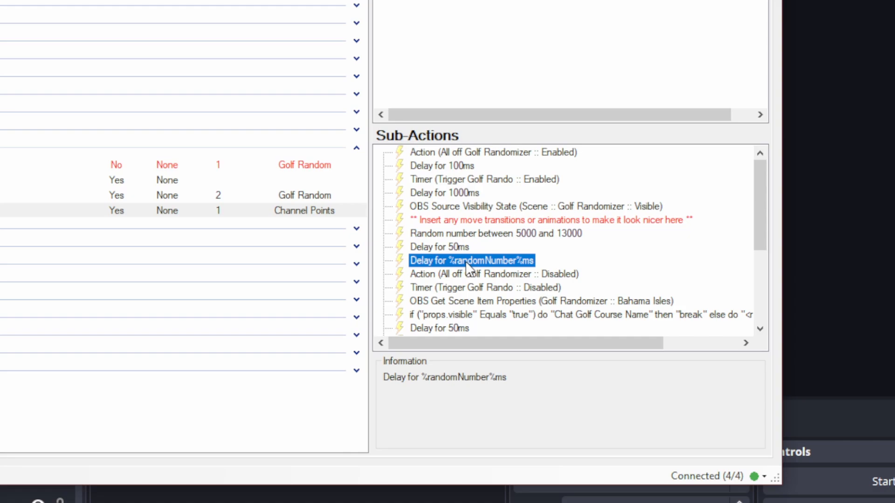
pyautogui.doubleClick(466, 261)
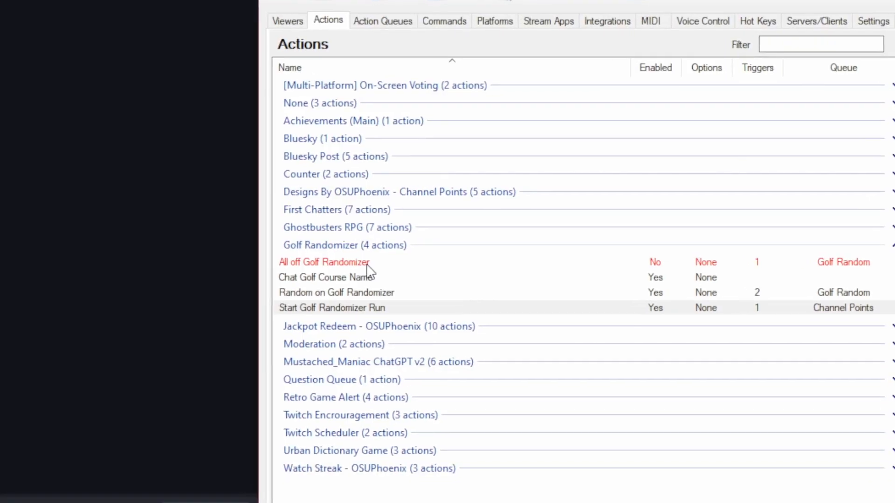
# Reselect the Start Golf Randomizer Run action and review its OBS Get Scene Item Properties checks for each course.
pyautogui.click(389, 263)
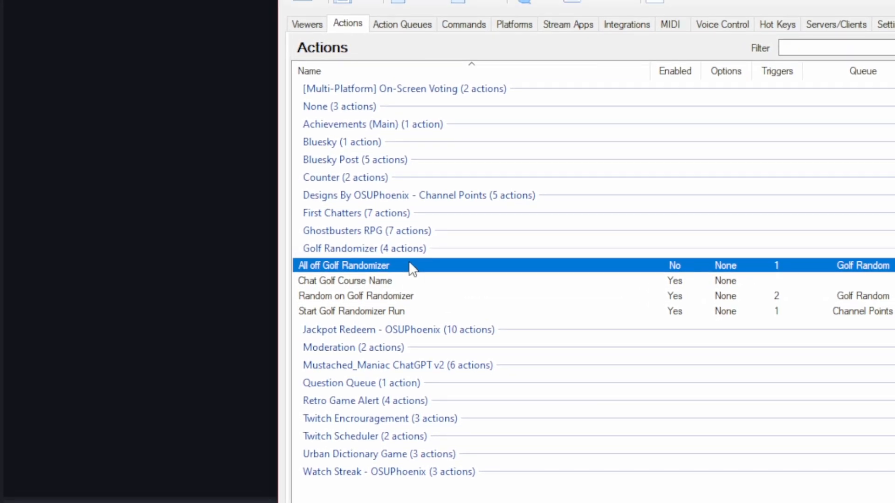
pyautogui.click(682, 311)
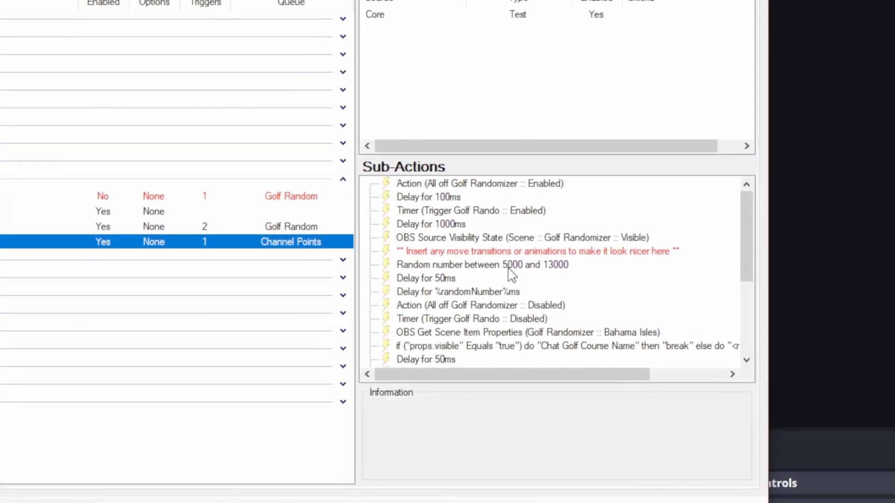
pyautogui.click(486, 275)
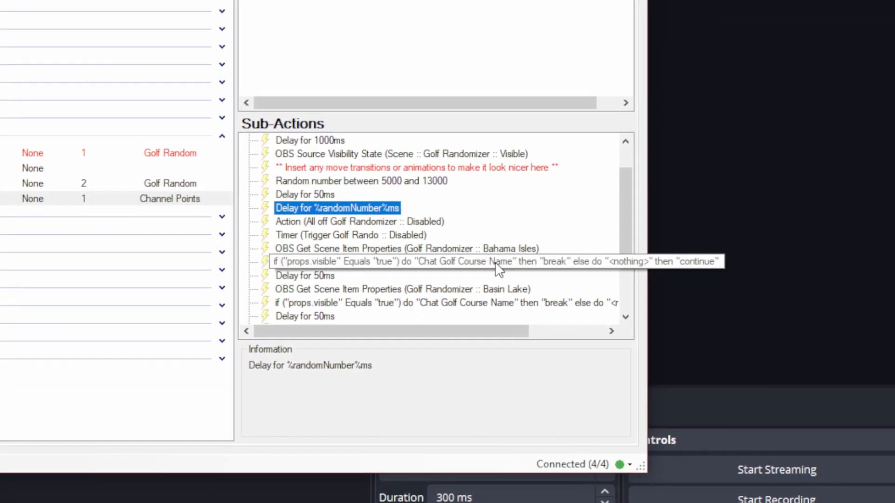
pyautogui.scroll(-1, 364, 205)
pyautogui.click(361, 198)
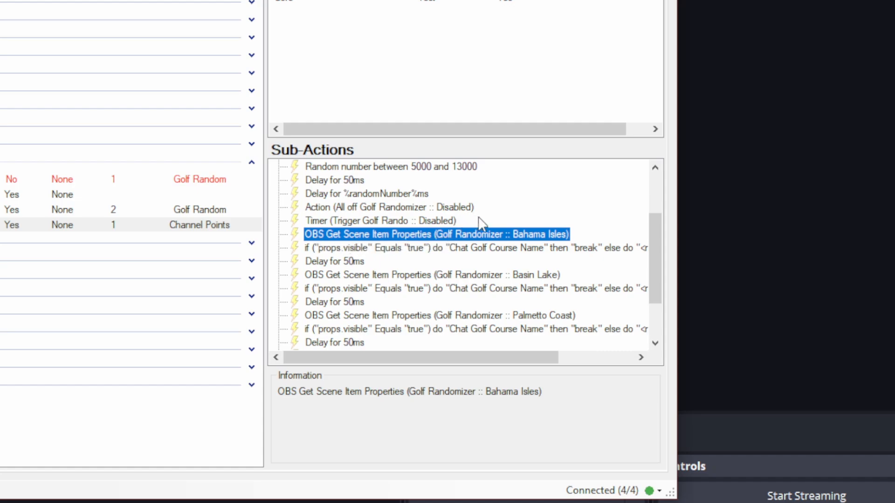
pyautogui.rightClick(510, 219)
pyautogui.moveTo(552, 309)
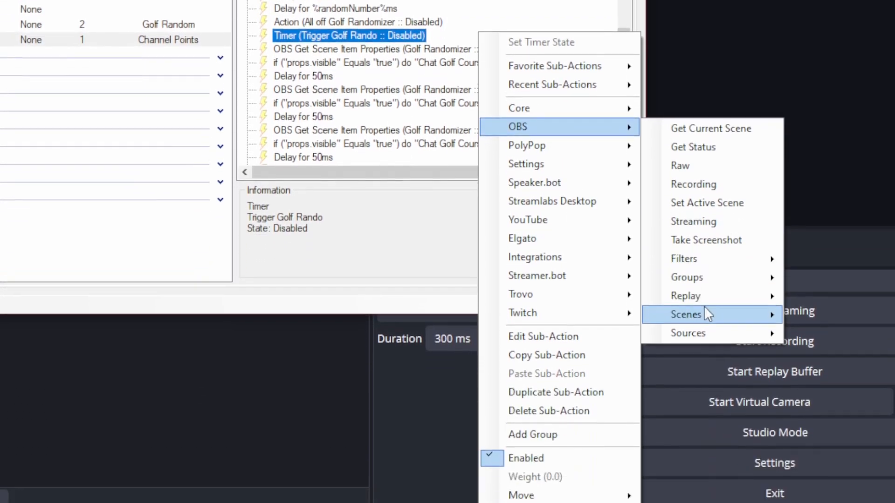
pyautogui.moveTo(704, 447)
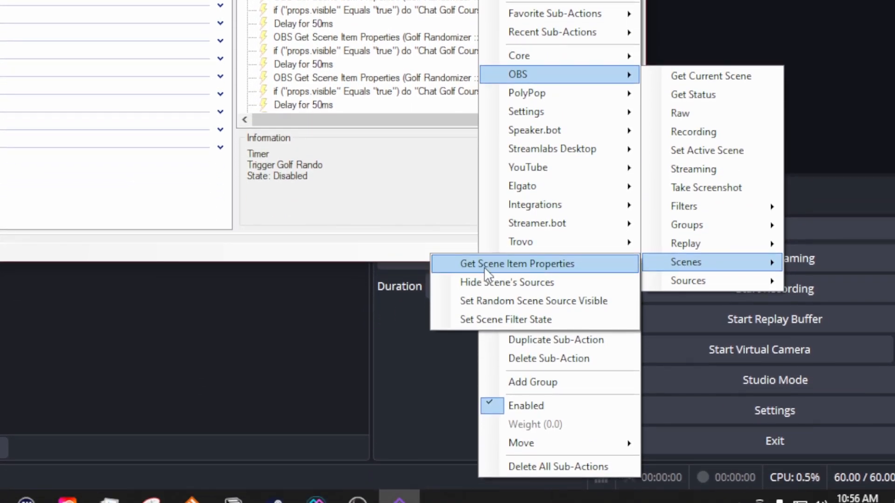
pyautogui.click(516, 264)
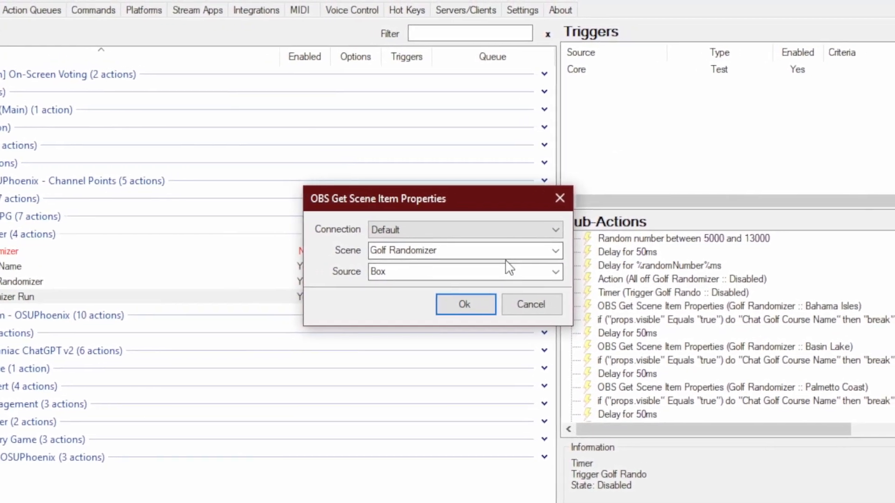
pyautogui.click(475, 267)
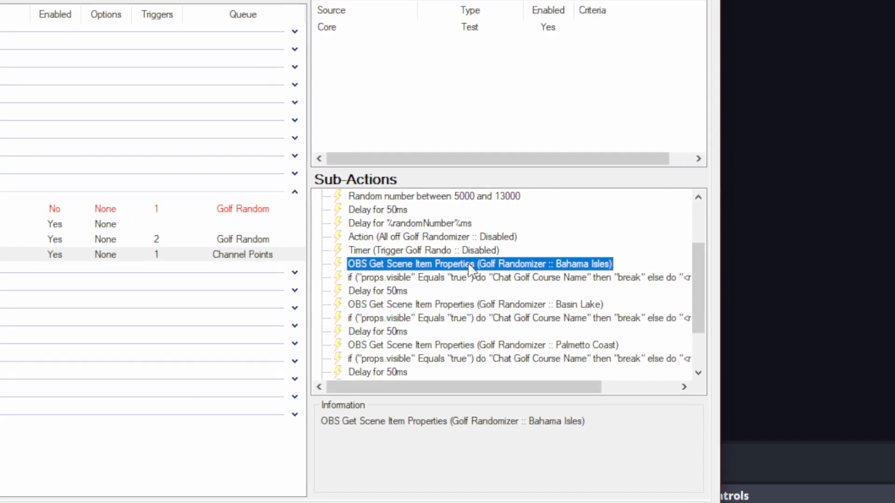
# Open the If/Else check following the Bahama Isles properties sub-action and inspect its props.visible variable.
pyautogui.doubleClick(447, 278)
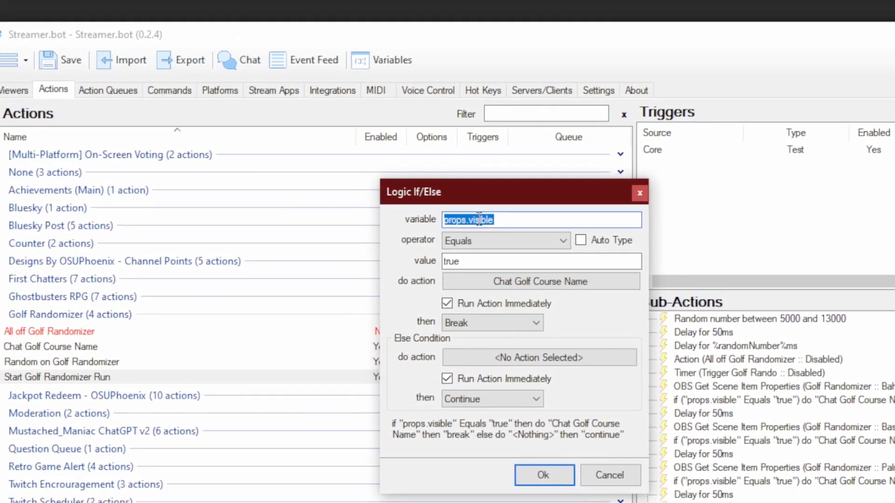
pyautogui.click(507, 220)
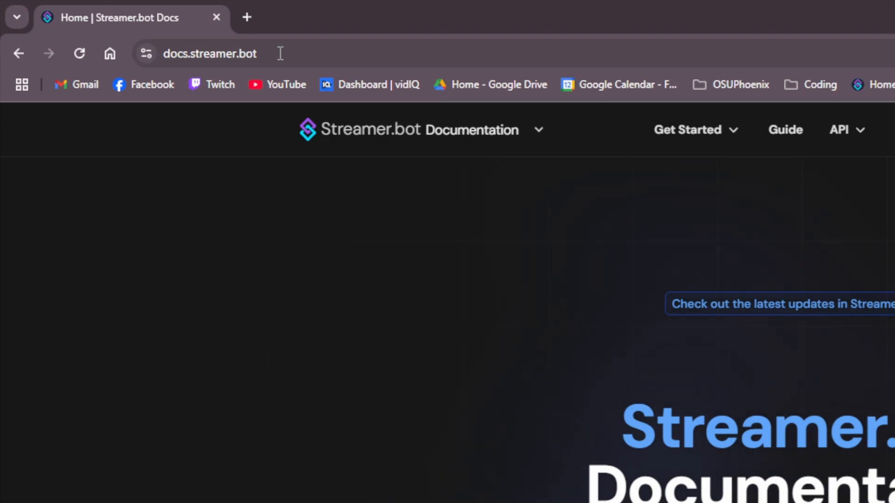
# Look up the Get Scene Item Properties sub-action and its props variables in the Streamer.bot documentation.
pyautogui.click(859, 135)
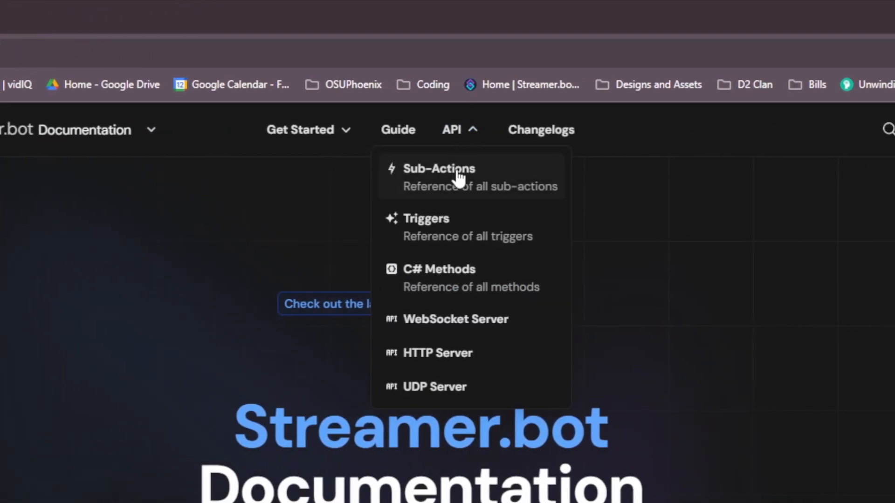
pyautogui.click(456, 173)
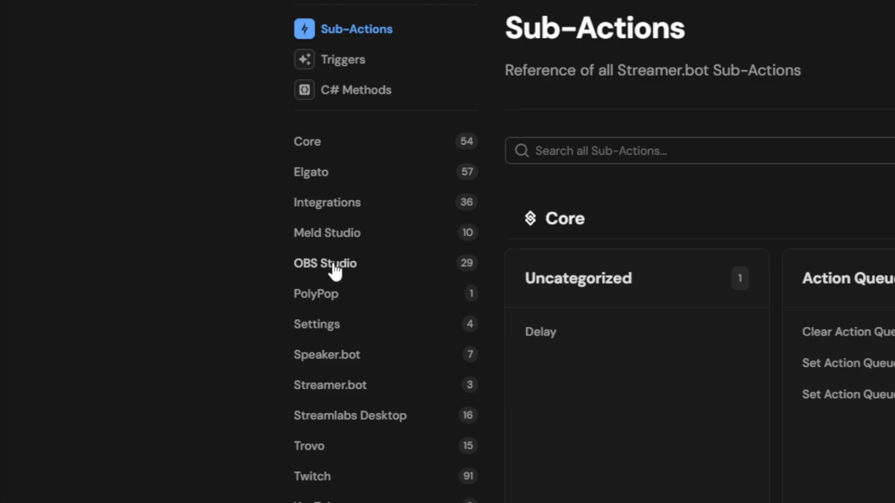
pyautogui.click(335, 269)
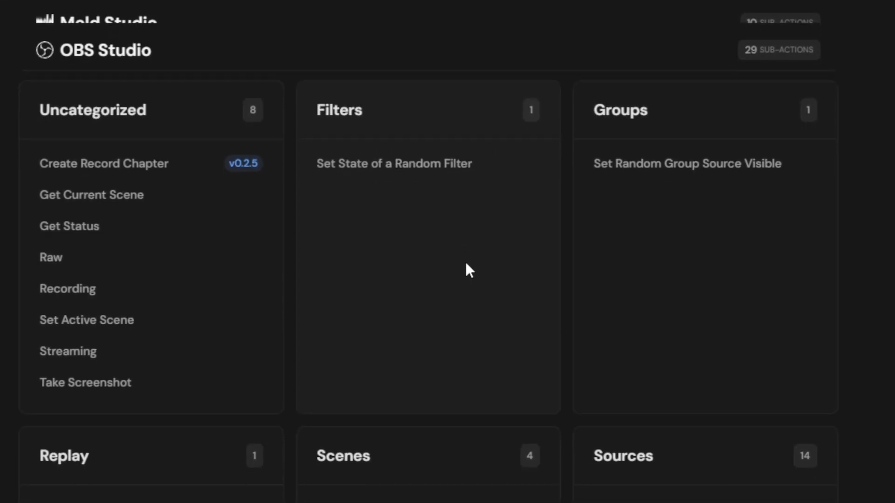
pyautogui.scroll(-3, 468, 271)
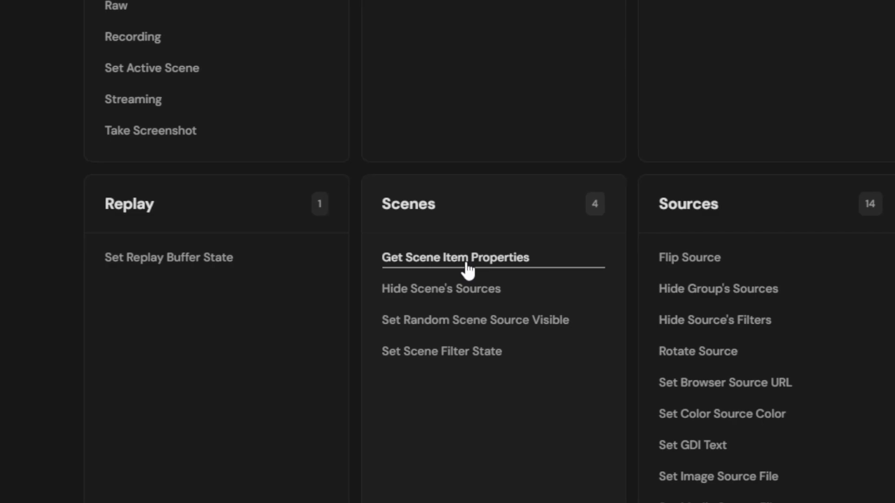
pyautogui.click(466, 264)
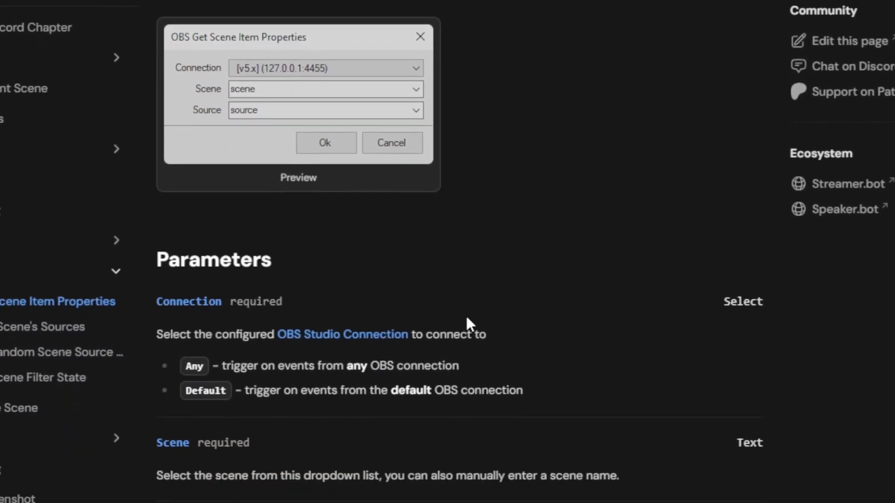
pyautogui.scroll(-3, 482, 272)
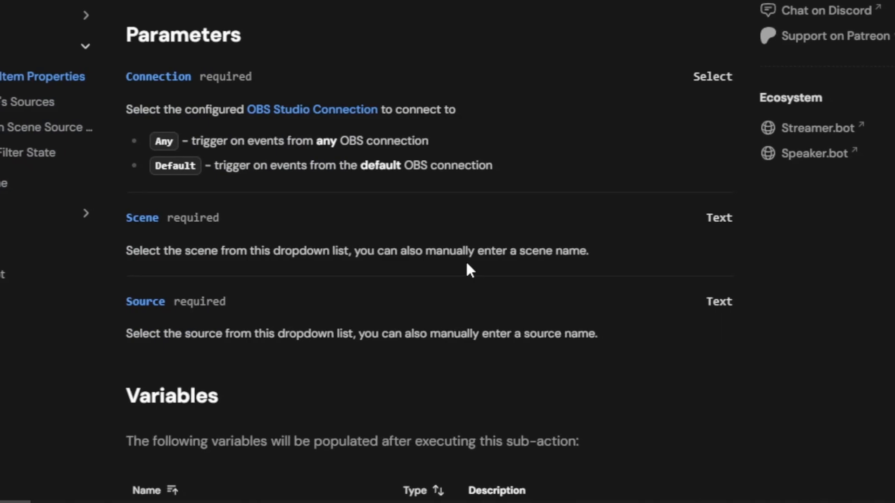
pyautogui.scroll(-8, 468, 269)
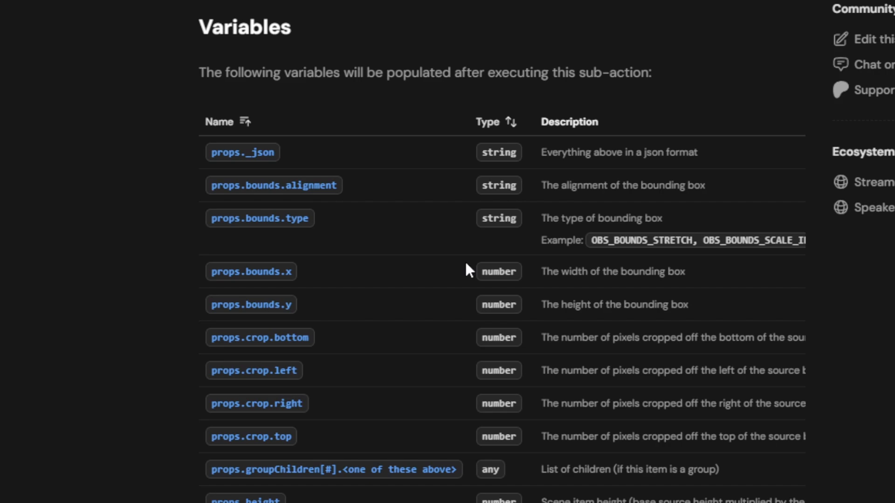
pyautogui.scroll(-2, 469, 269)
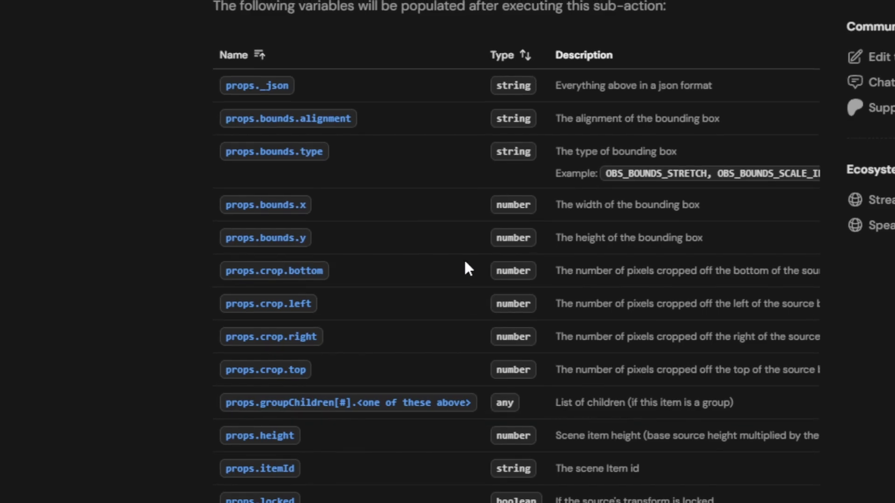
pyautogui.scroll(-2, 465, 265)
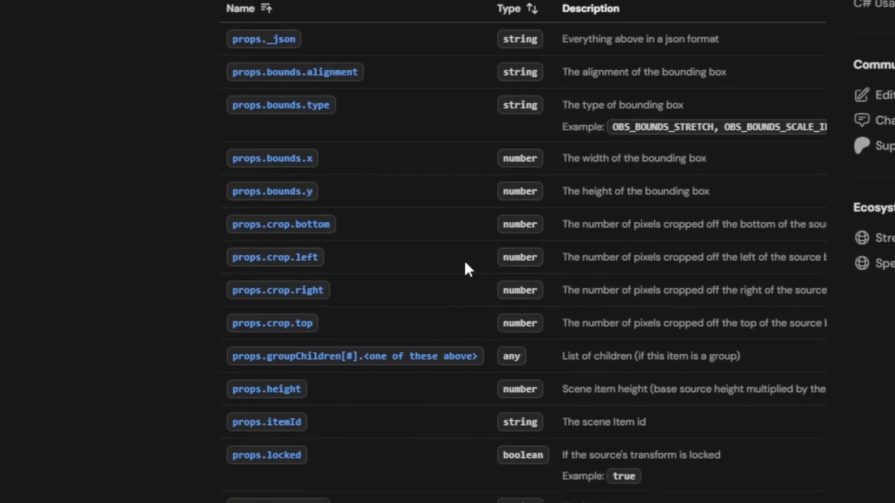
pyautogui.scroll(-8, 466, 268)
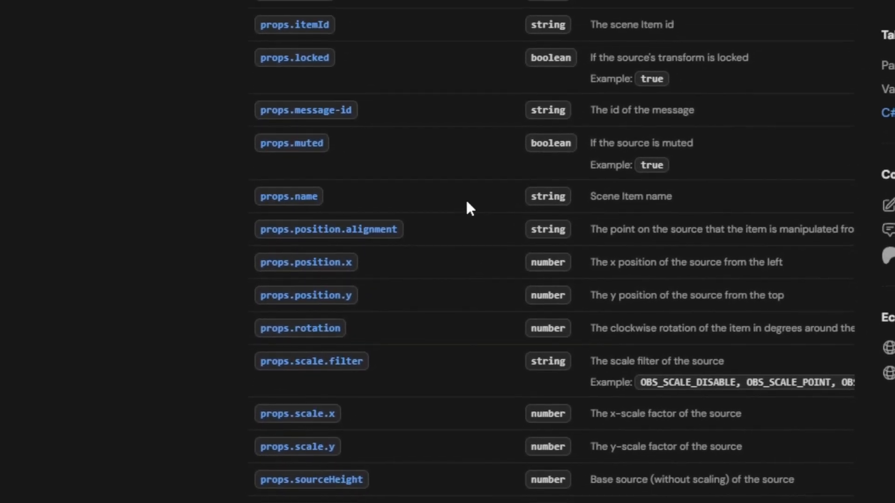
pyautogui.moveTo(469, 264); pyautogui.dragTo(854, 268)
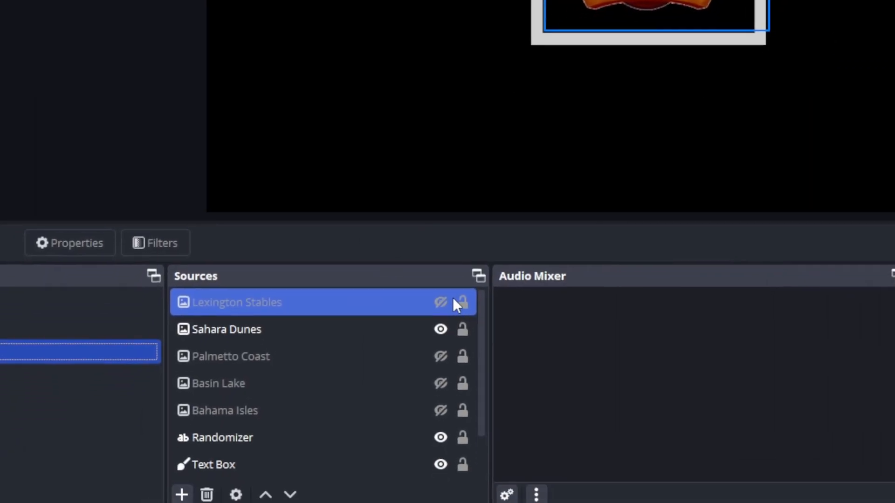
pyautogui.click(410, 295)
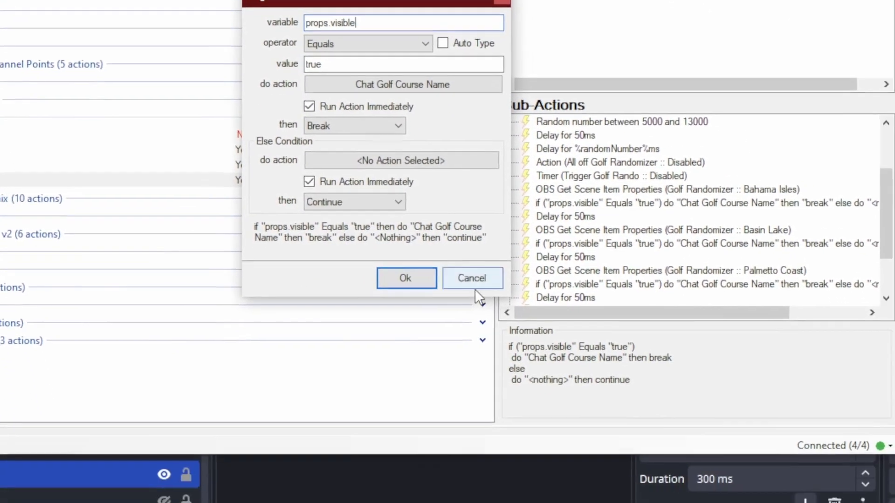
# Close the If/Else dialog and inspect the Chat Golf Course Name action's Twitch Message %props.name% sub-action.
pyautogui.click(507, 451)
pyautogui.click(362, 262)
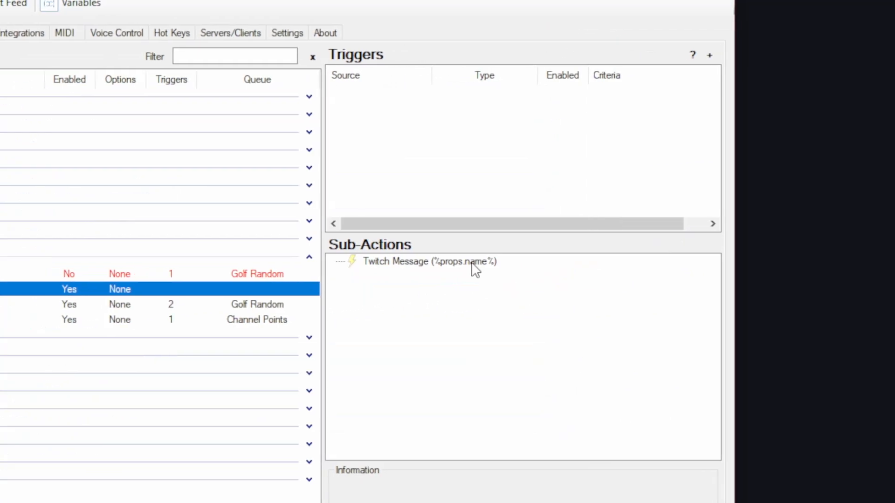
pyautogui.doubleClick(469, 263)
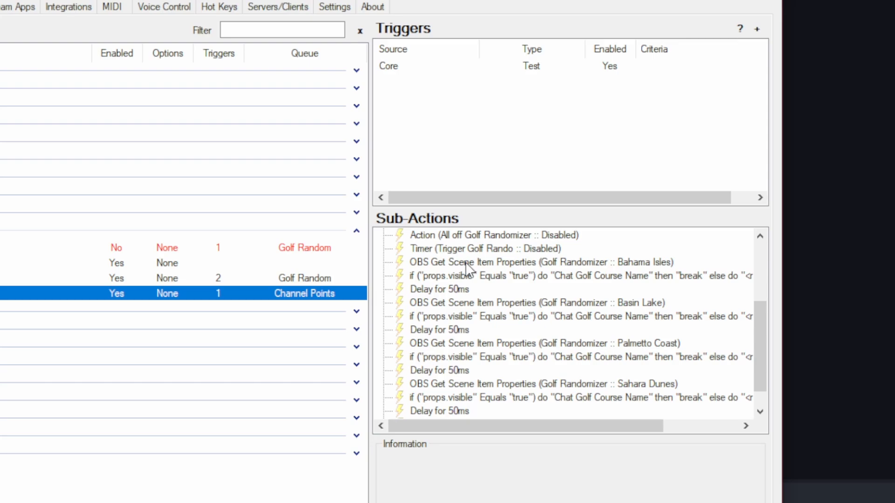
# Review the Basin Lake scene item properties and the If/Else checks for Basin Lake and Lexington Stables.
pyautogui.click(466, 275)
pyautogui.doubleClick(466, 275)
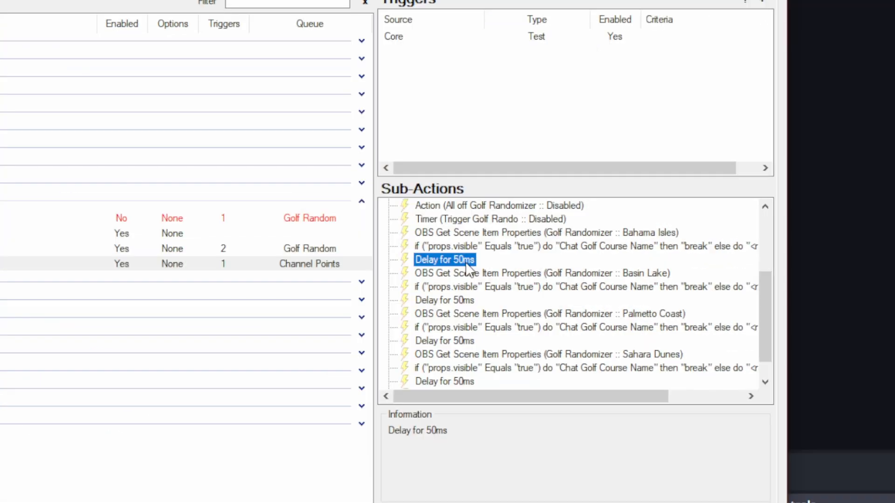
pyautogui.click(466, 272)
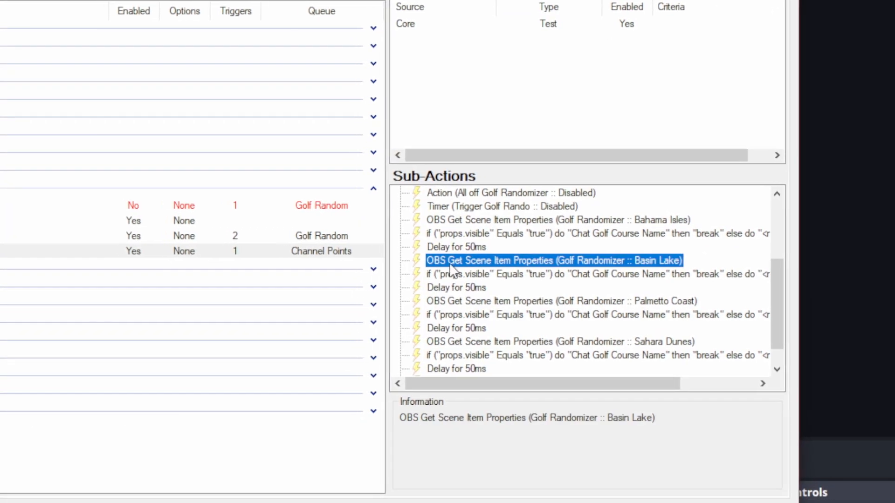
pyautogui.doubleClick(497, 260)
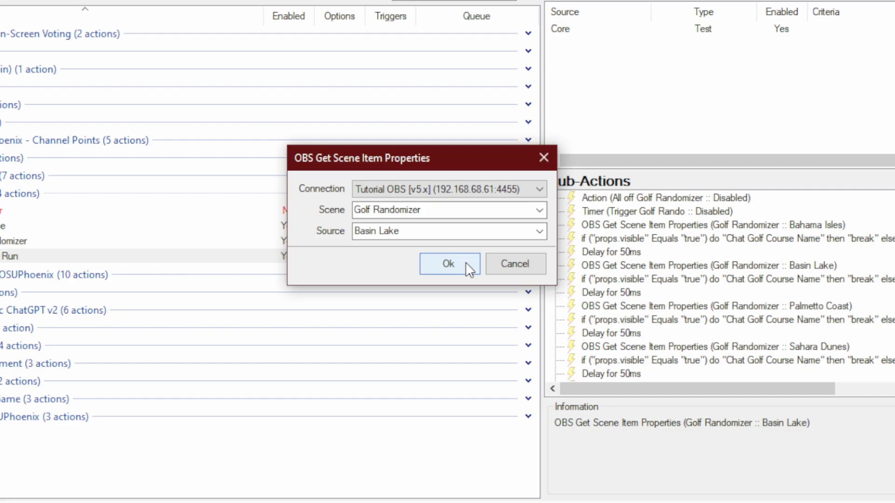
pyautogui.click(469, 269)
pyautogui.doubleClick(629, 279)
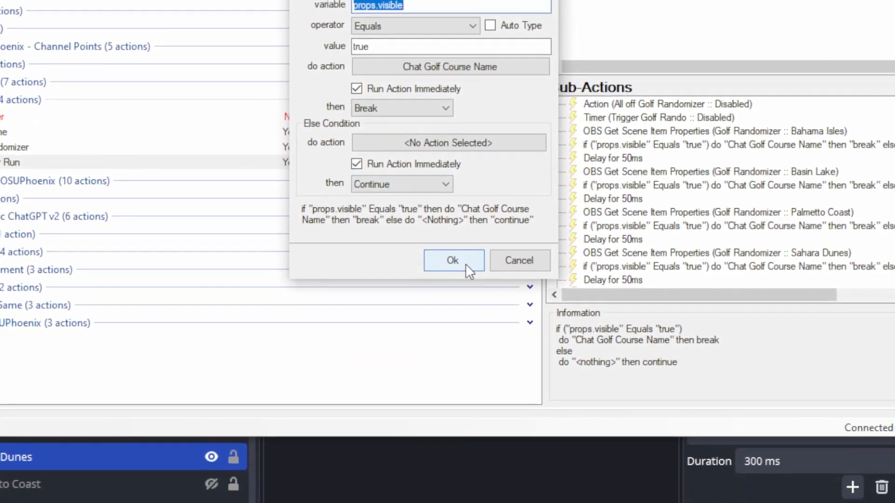
pyautogui.click(465, 264)
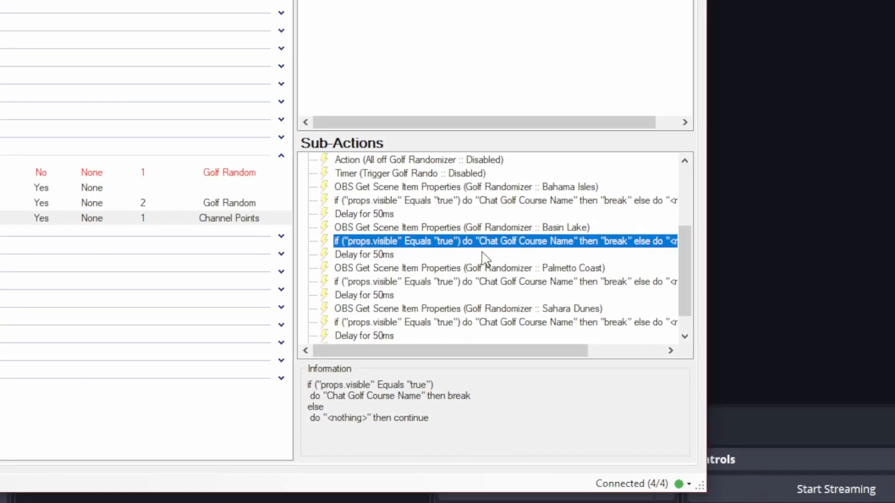
pyautogui.scroll(-1, 710, 199)
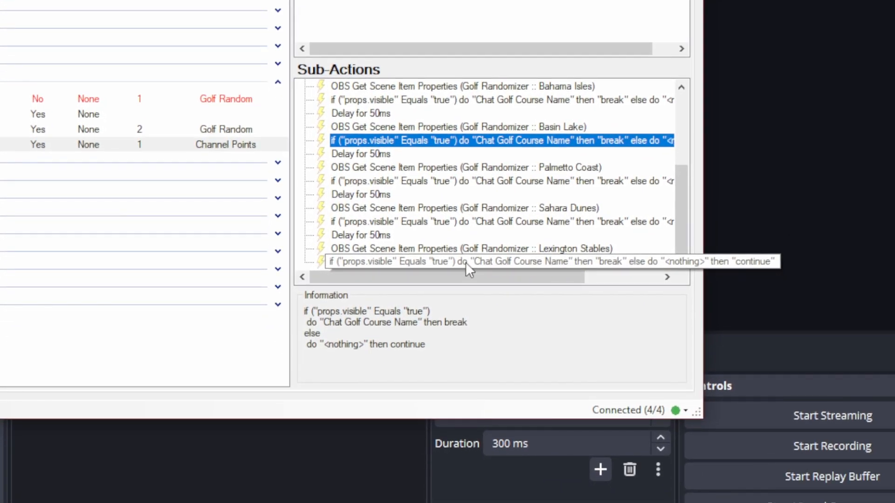
pyautogui.doubleClick(466, 262)
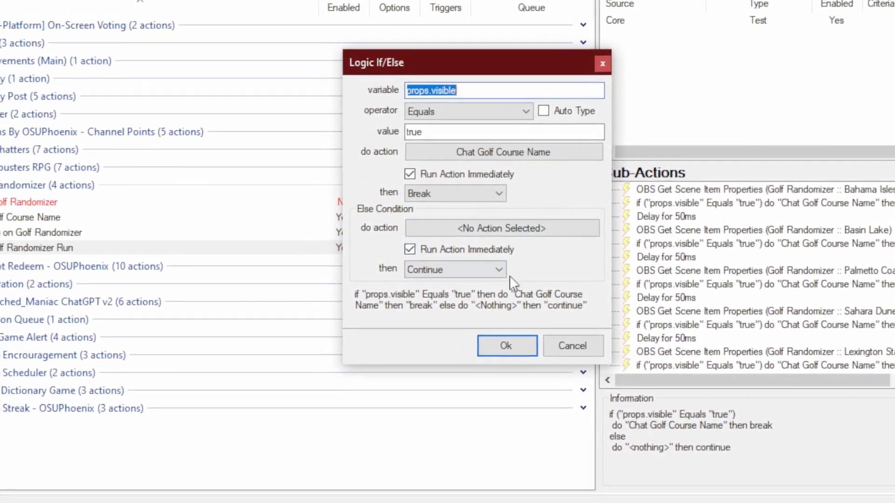
pyautogui.click(572, 346)
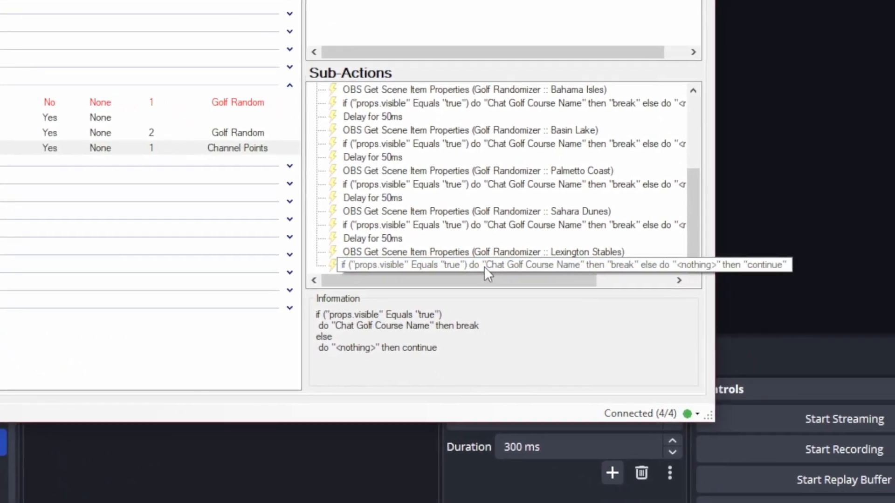